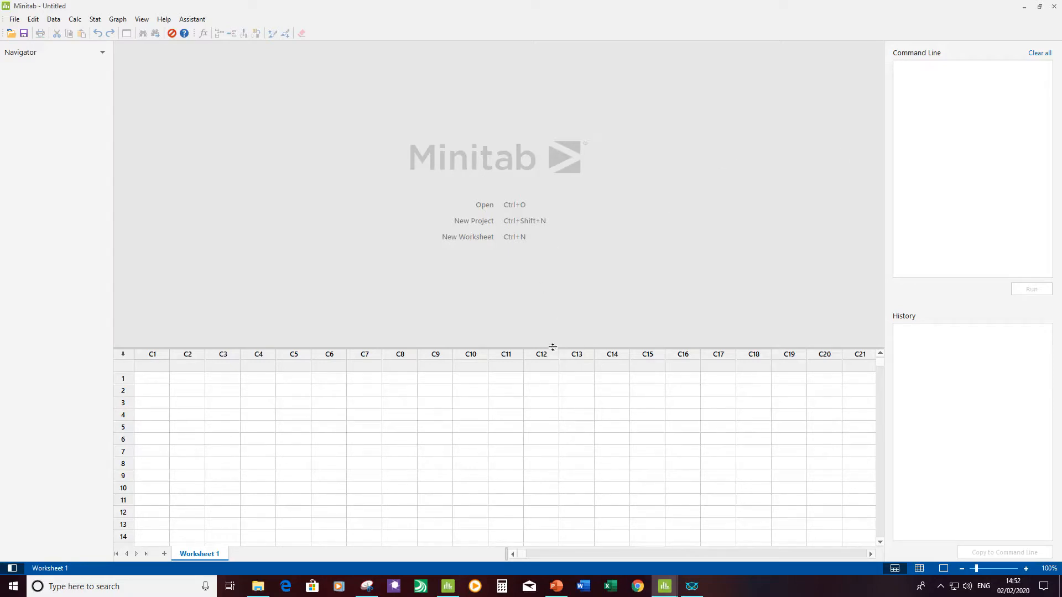
# Step: Shrink the worksheet pane to about five visible rows, and preview the data-only and output-only layouts before returning to the combined layout
pyautogui.moveTo(553, 348); pyautogui.dragTo(545, 456)
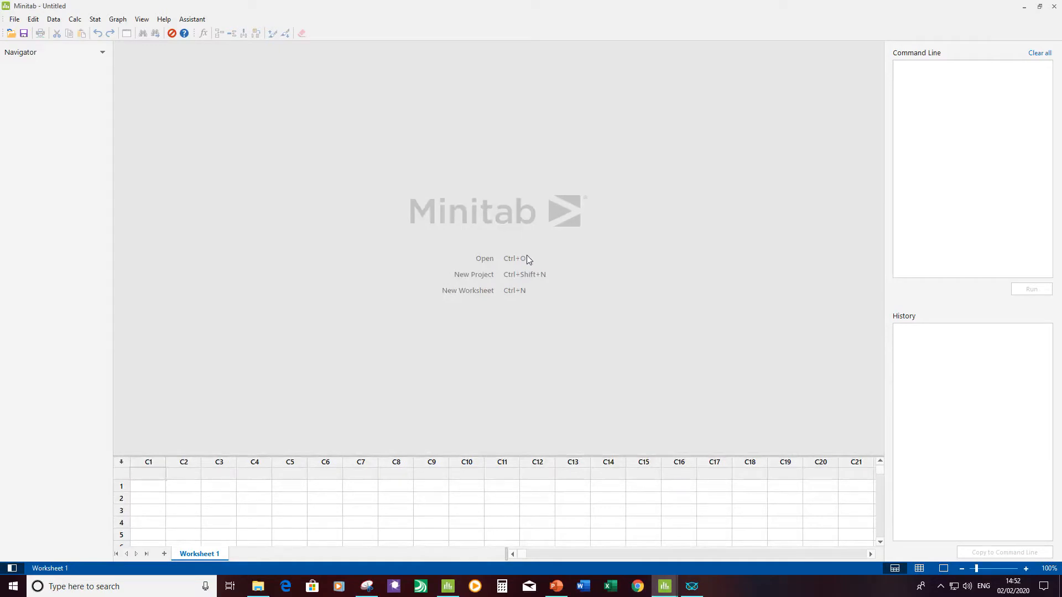
pyautogui.moveTo(537, 455)
pyautogui.mouseDown()
pyautogui.moveTo(545, 225)
pyautogui.moveTo(545, 465)
pyautogui.mouseUp()
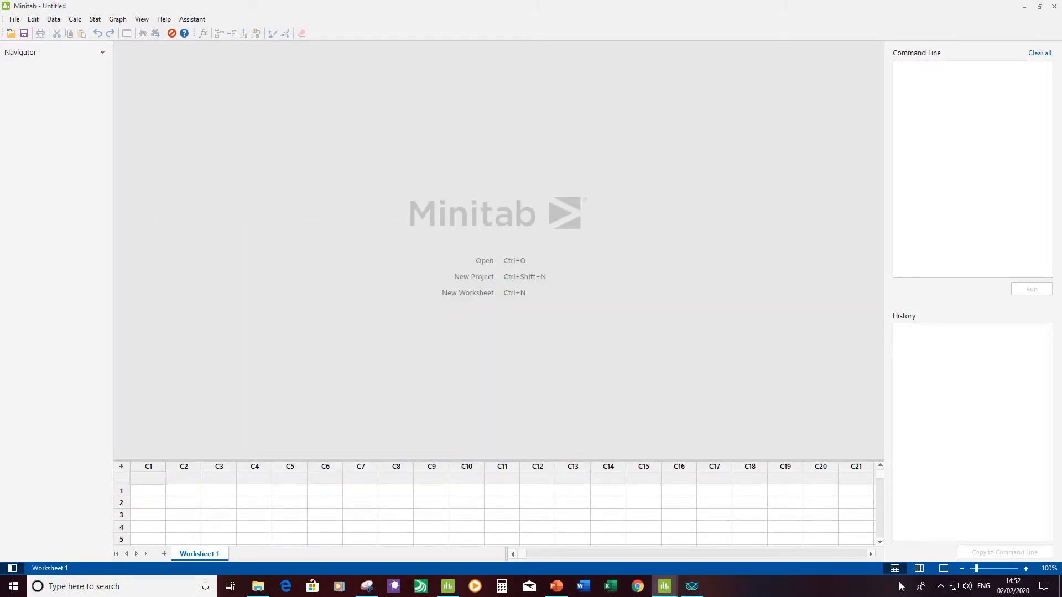
pyautogui.click(920, 570)
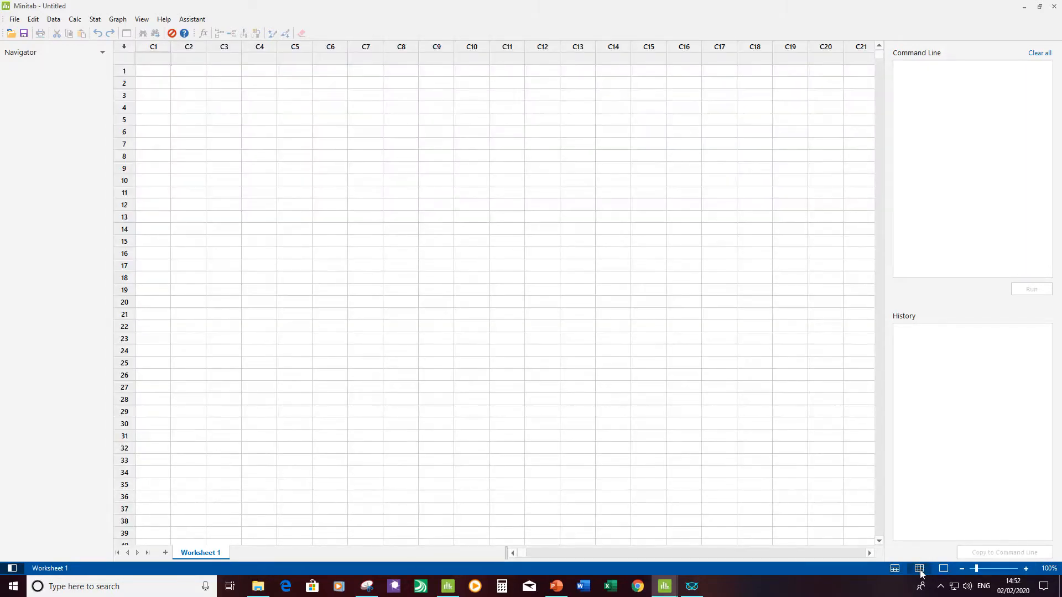
pyautogui.click(896, 569)
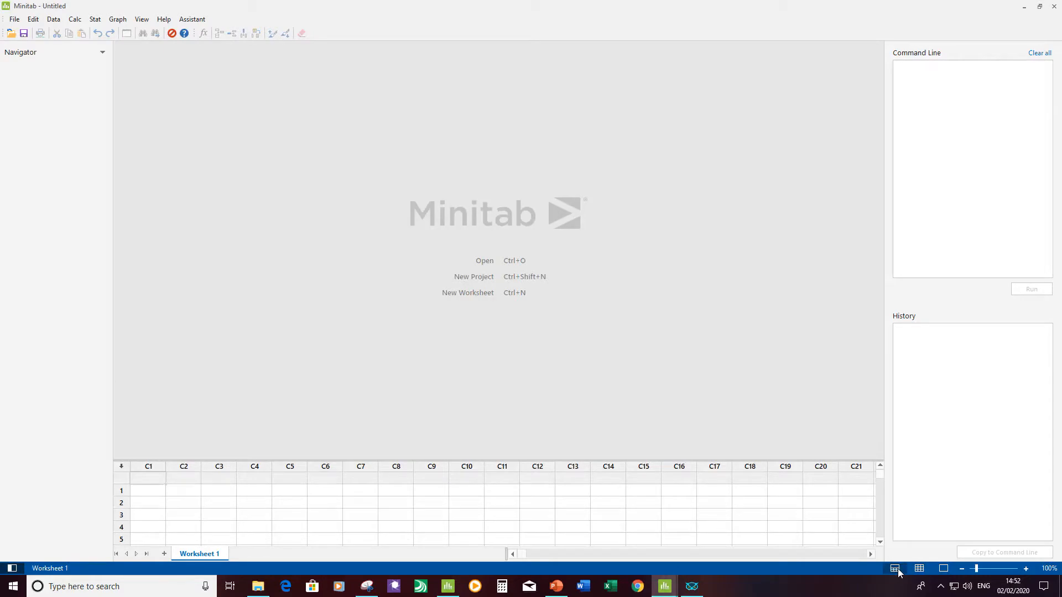
pyautogui.click(945, 569)
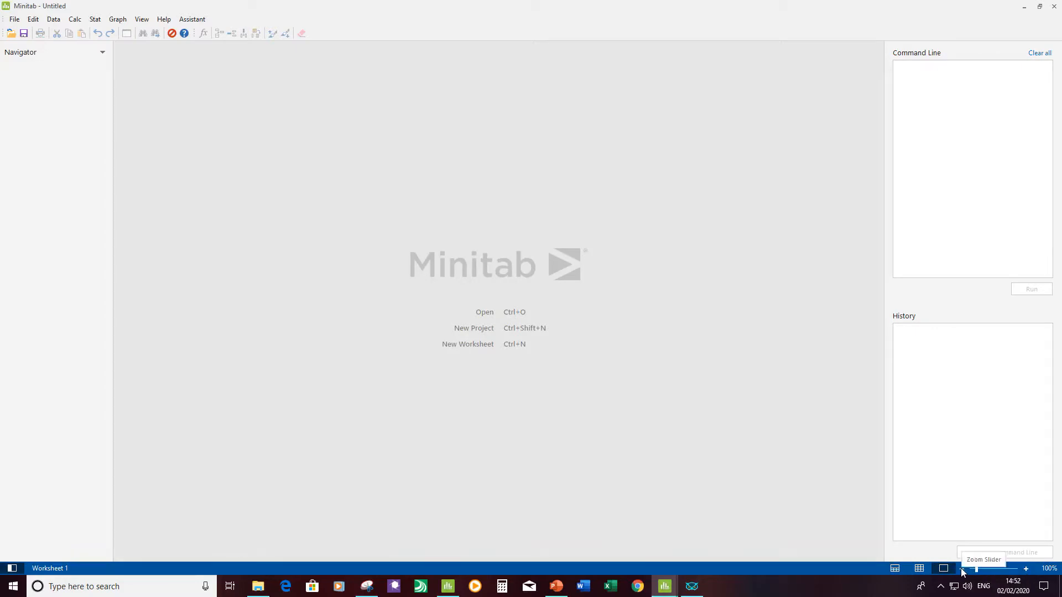
pyautogui.click(896, 569)
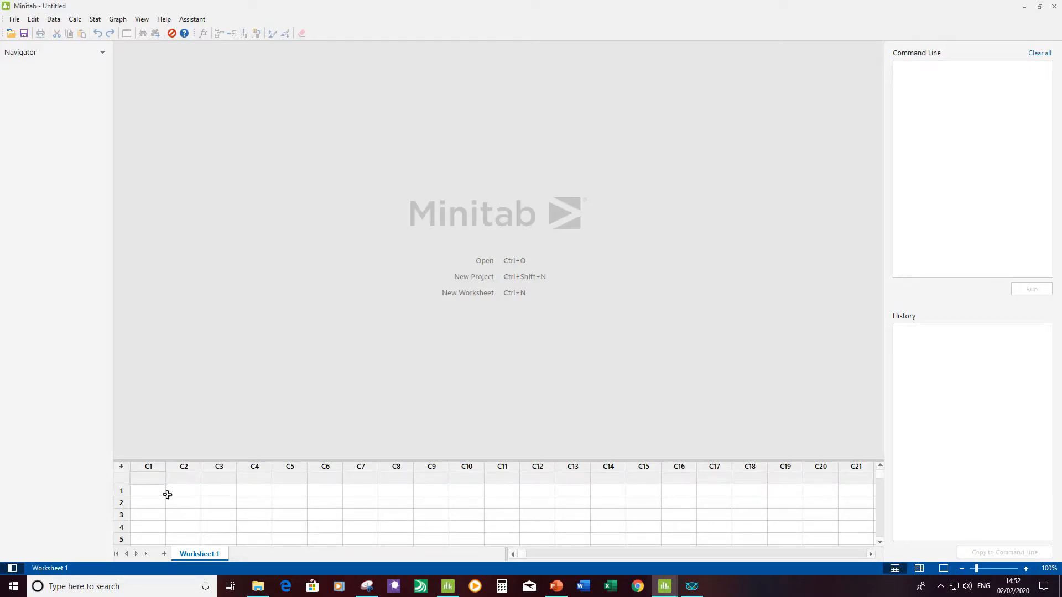
# Step: Add three new blank worksheets to the untitled project
pyautogui.click(164, 554)
pyautogui.click(164, 554)
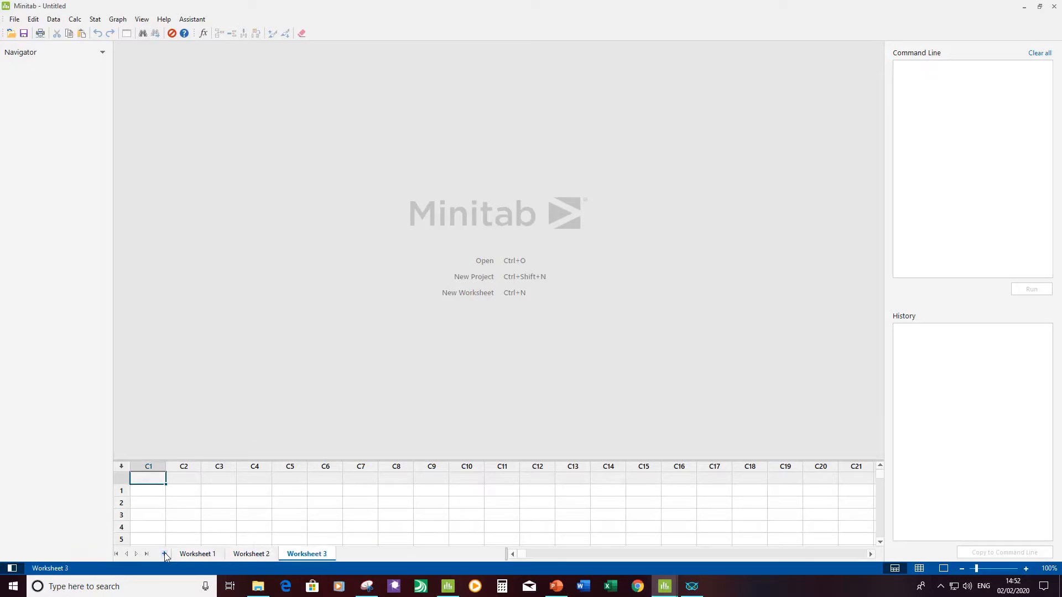
pyautogui.click(164, 553)
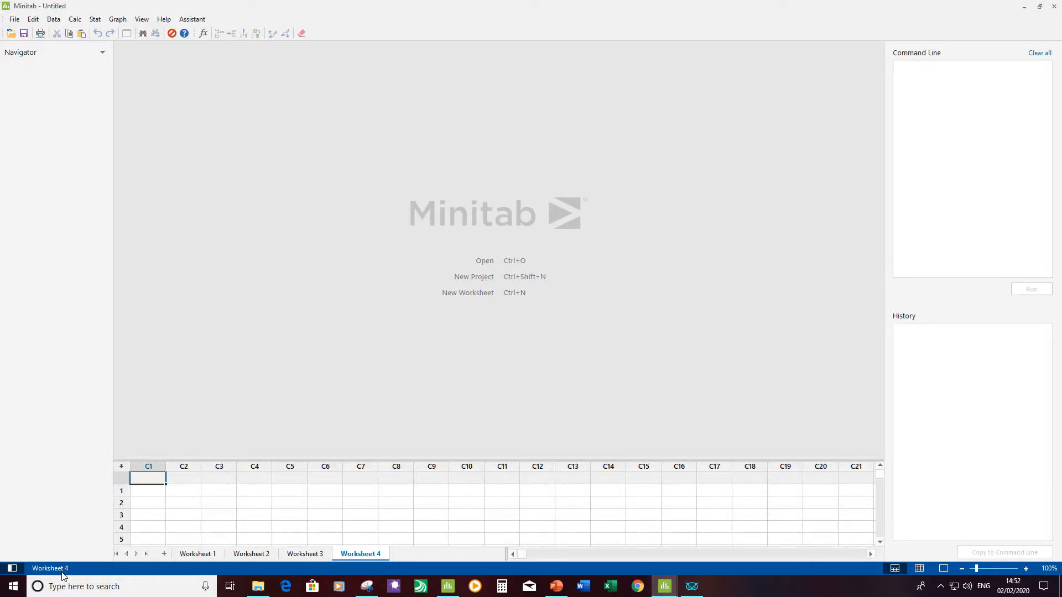
# Step: Hide the Navigator pane and show it again
pyautogui.click(11, 568)
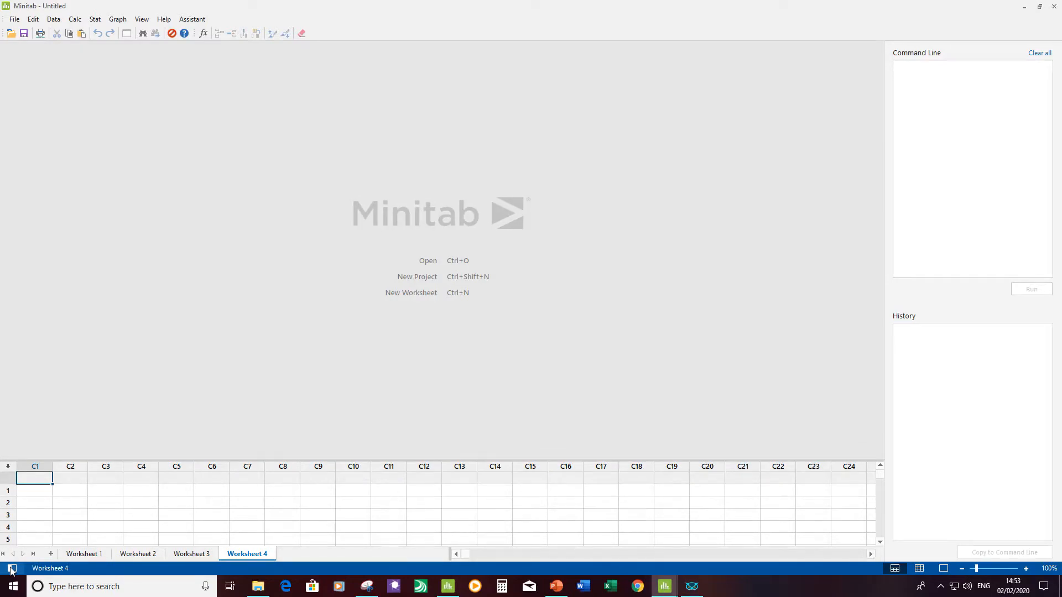
pyautogui.click(11, 568)
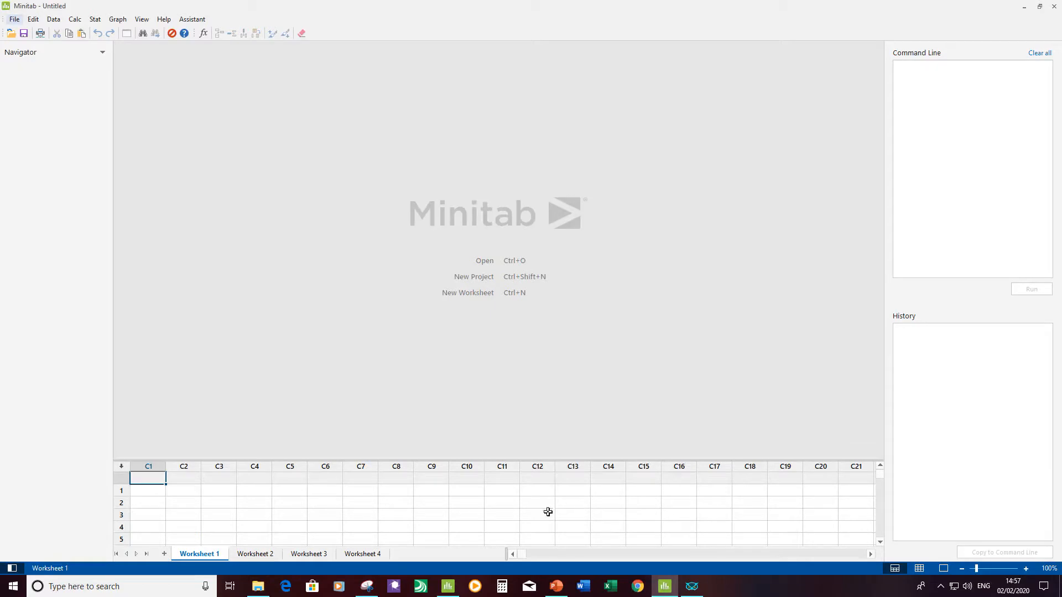
# Step: Open the project 02 Minitab Boot Camp.mpx and view its time series plot, individual value plot and descriptive statistics of Calories
pyautogui.click(258, 585)
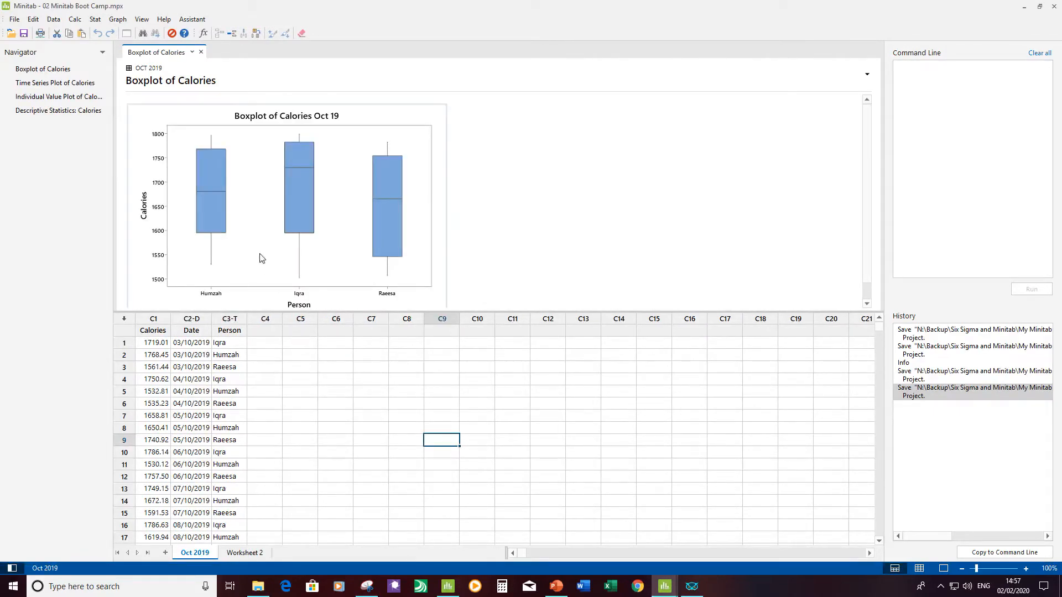
pyautogui.doubleClick(45, 83)
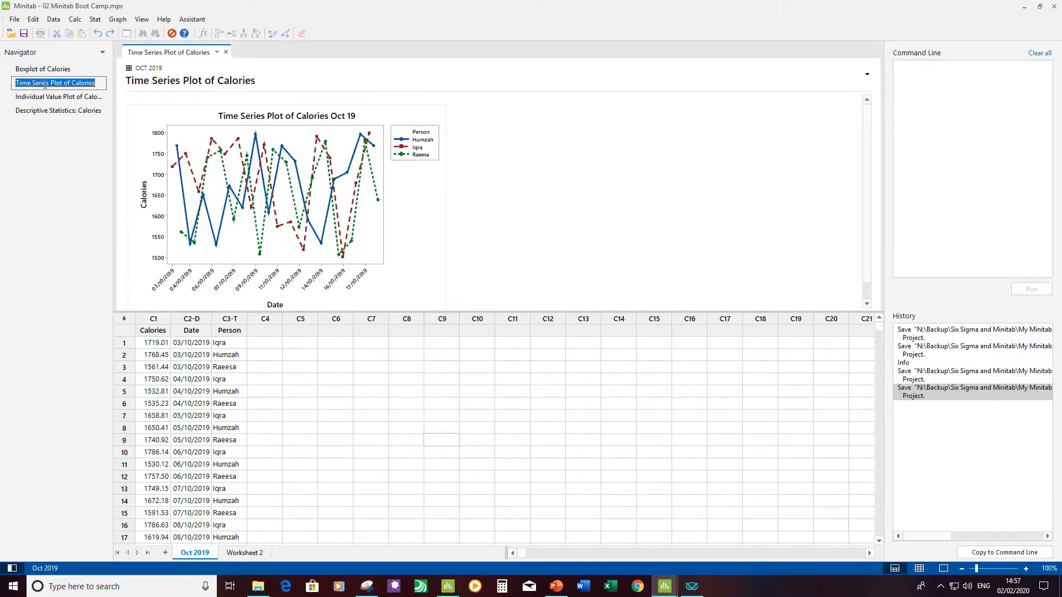
pyautogui.doubleClick(34, 97)
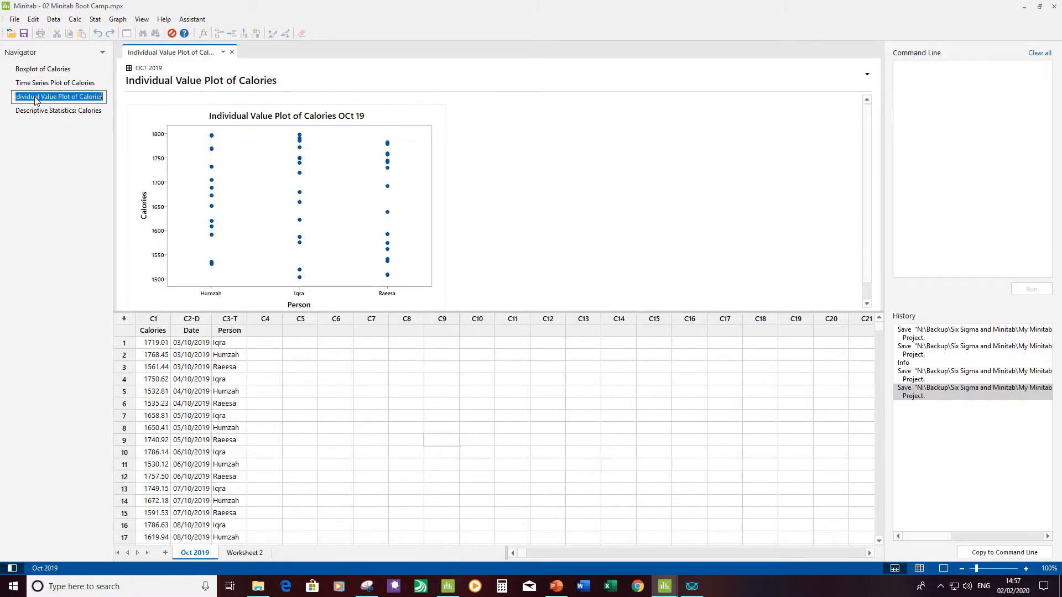
pyautogui.doubleClick(31, 113)
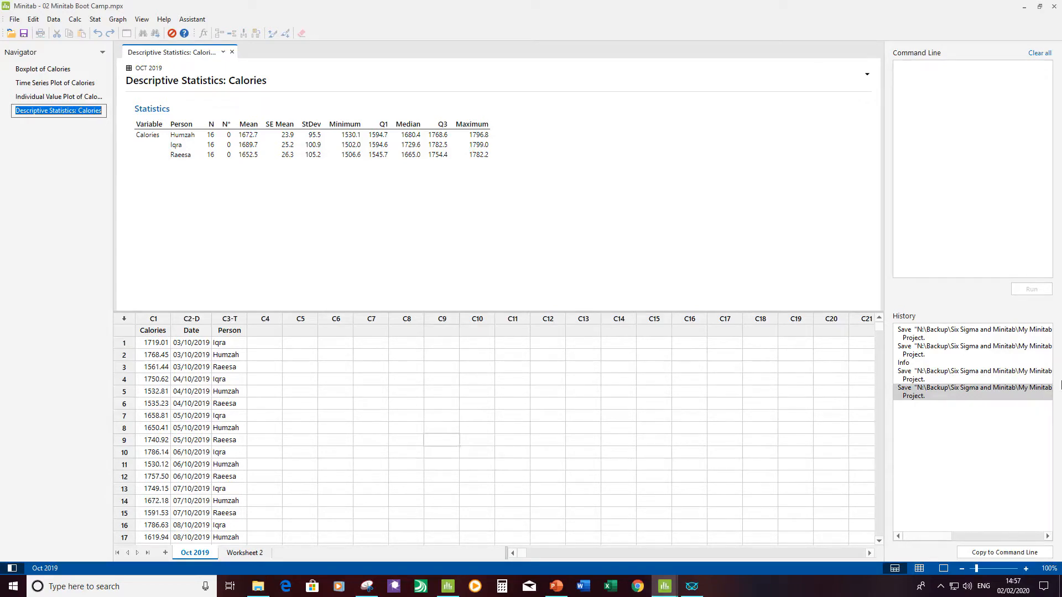
pyautogui.click(70, 144)
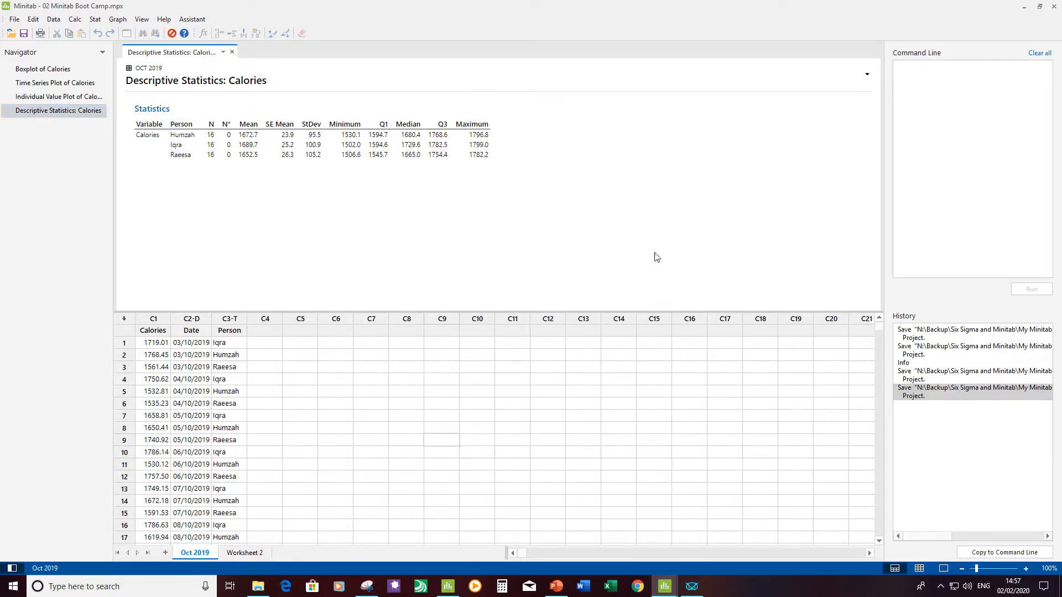
# Step: Zoom the Descriptive Statistics: Calories output in to 140% and back to 100%
pyautogui.click(1026, 569)
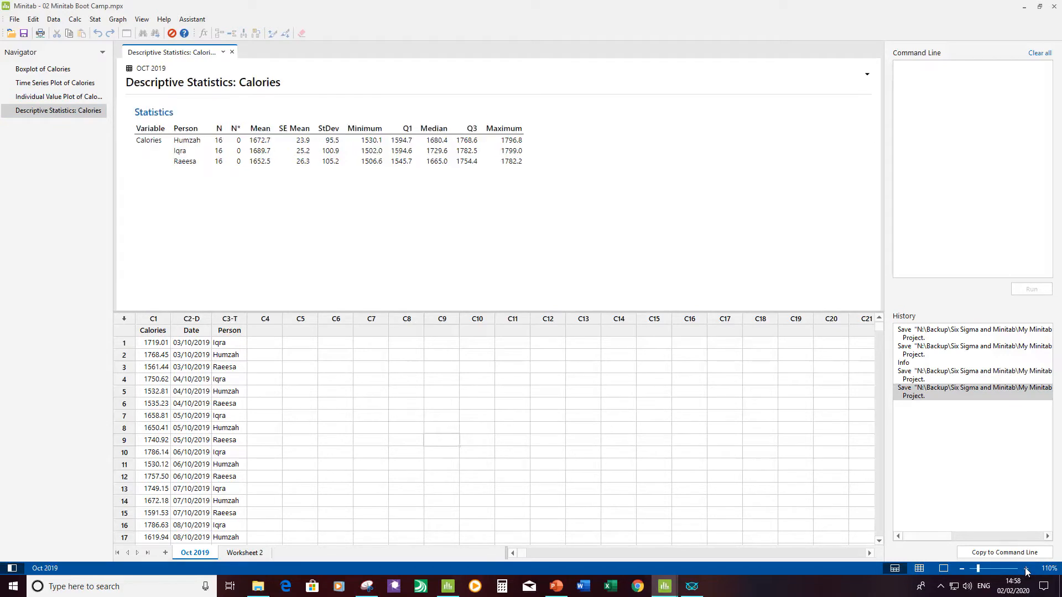
pyautogui.click(1025, 569)
pyautogui.click(1025, 570)
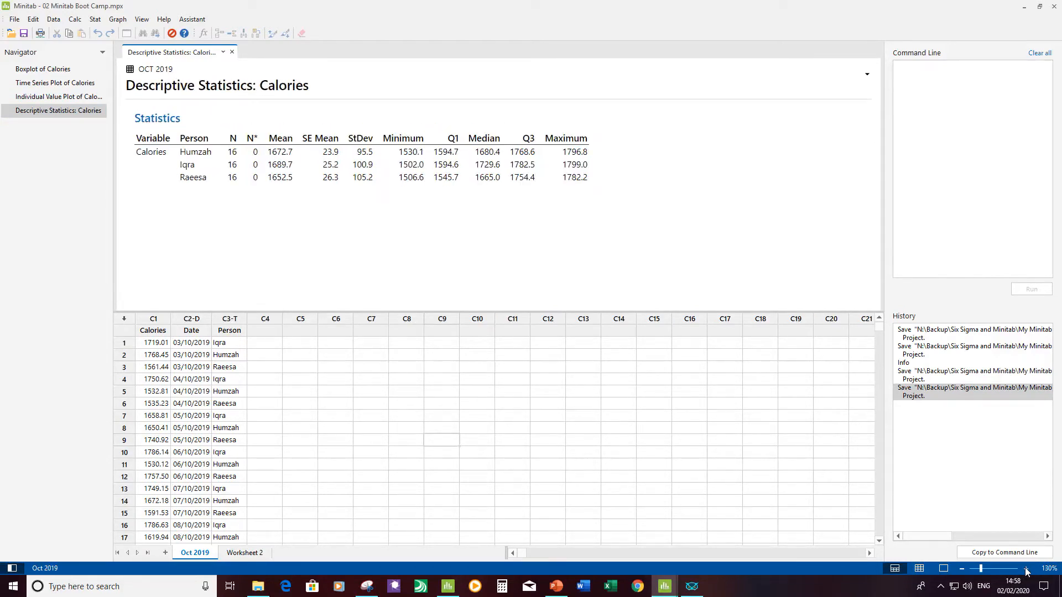
pyautogui.click(1025, 568)
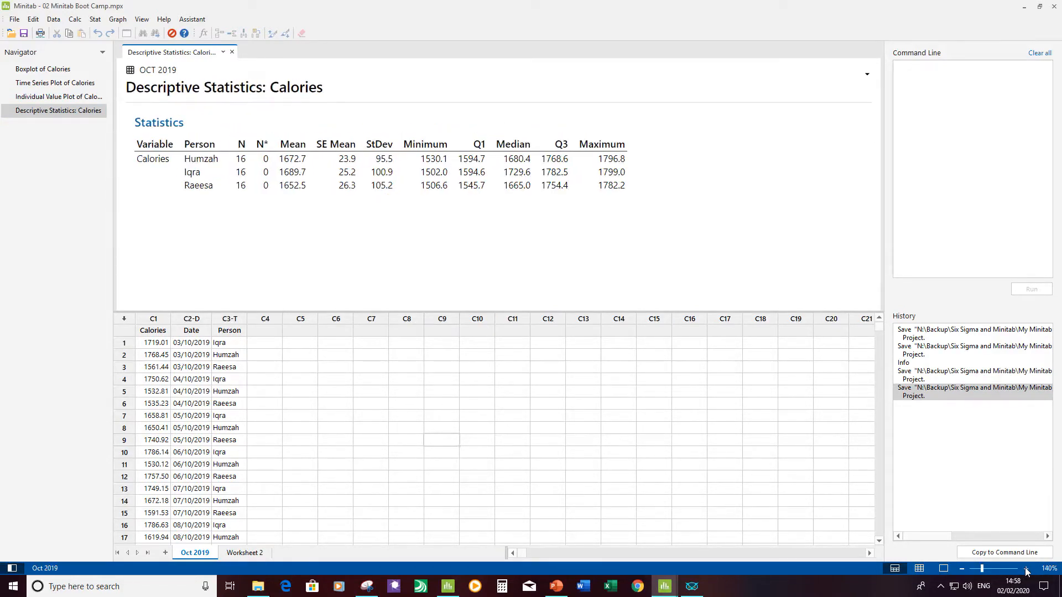
pyautogui.click(963, 570)
pyautogui.click(963, 569)
pyautogui.click(963, 569)
pyautogui.click(963, 570)
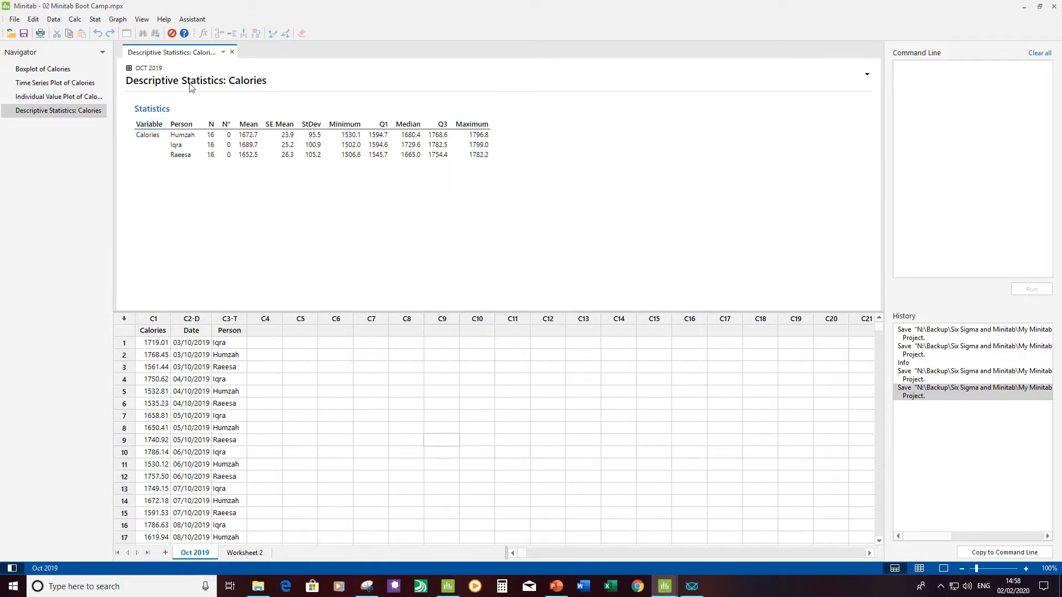
# Step: Display the Boxplot of Calories and enlarge the output to 140%
pyautogui.click(59, 72)
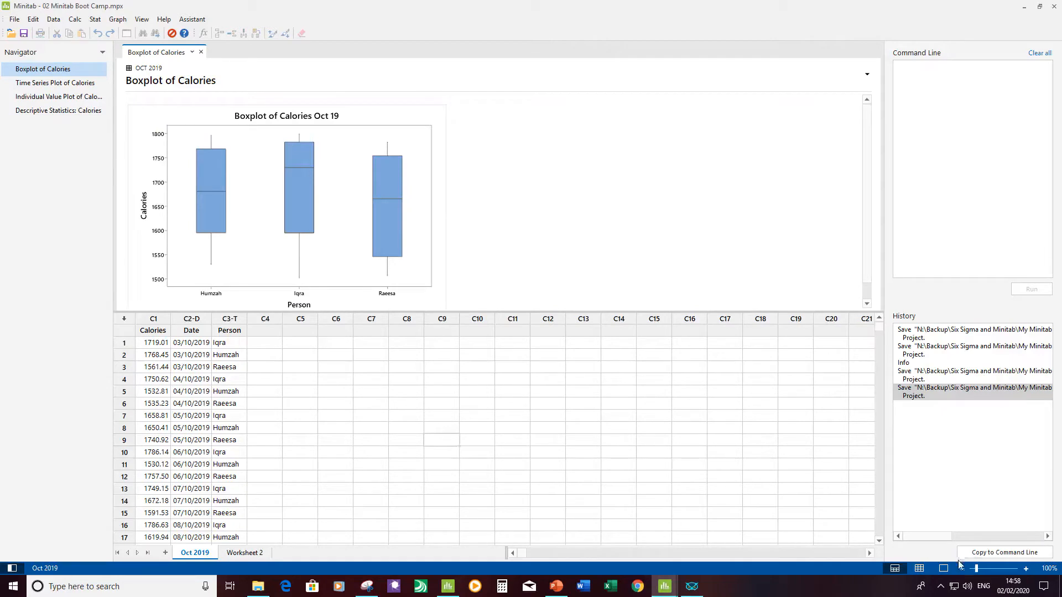
pyautogui.click(1026, 569)
pyautogui.click(1026, 569)
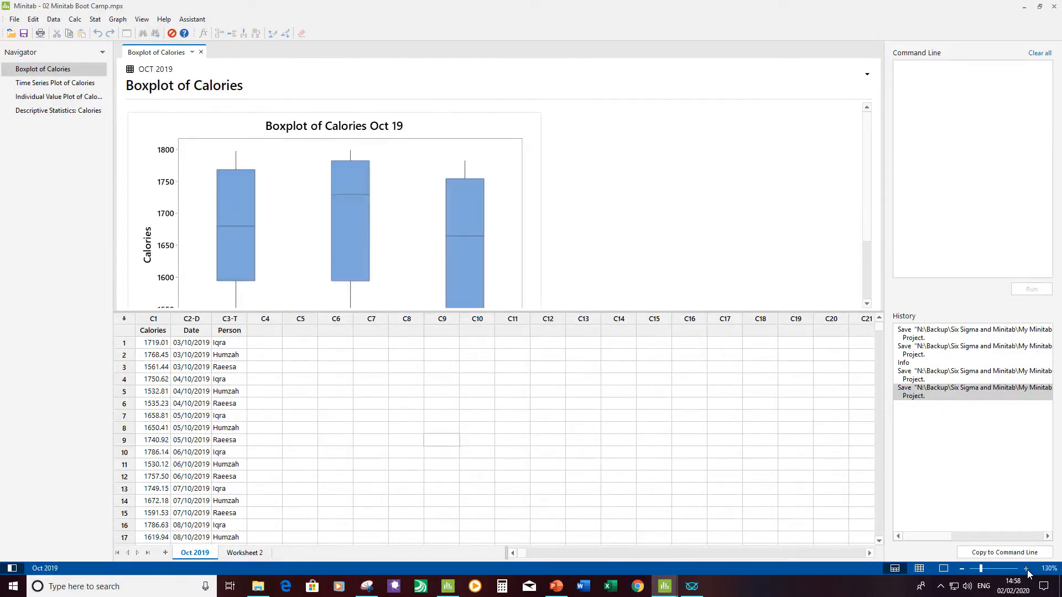
pyautogui.click(1026, 569)
pyautogui.click(1026, 569)
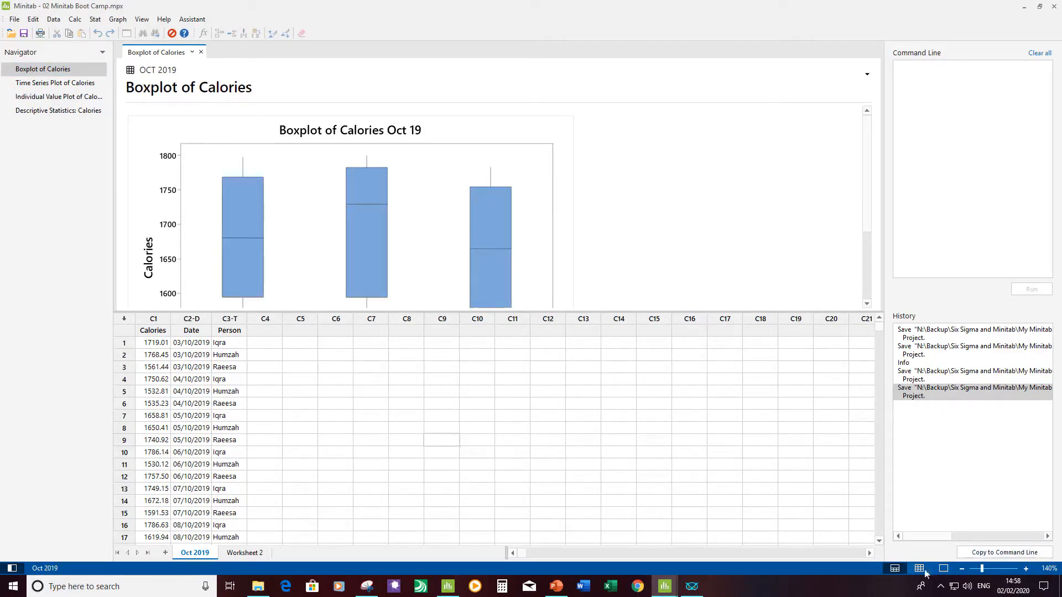
# Step: Show only the output pane and reduce the boxplot output's zoom to 90%
pyautogui.click(947, 568)
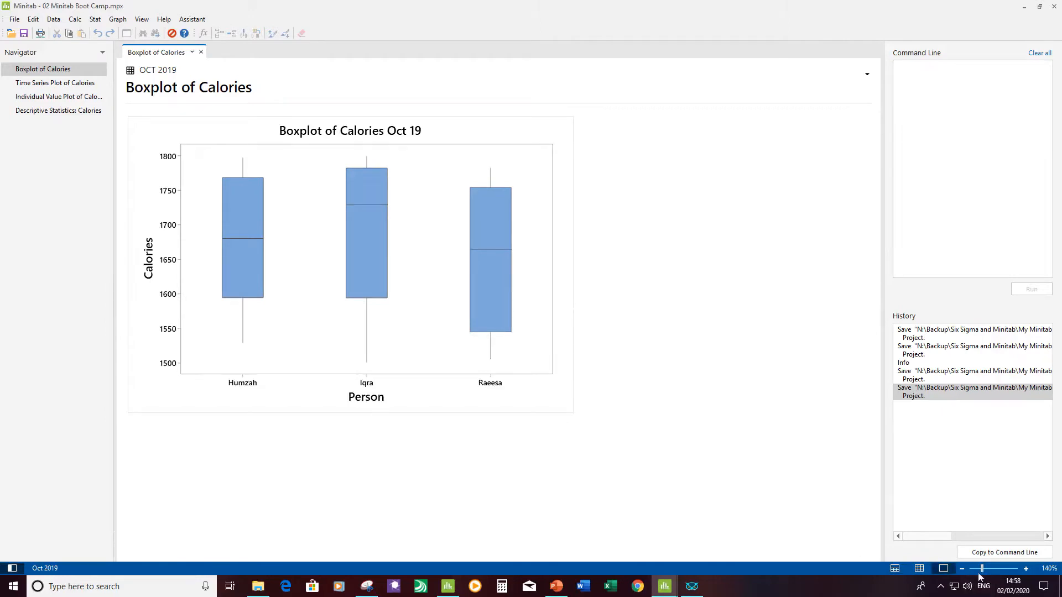
pyautogui.click(962, 569)
pyautogui.click(961, 569)
pyautogui.click(962, 569)
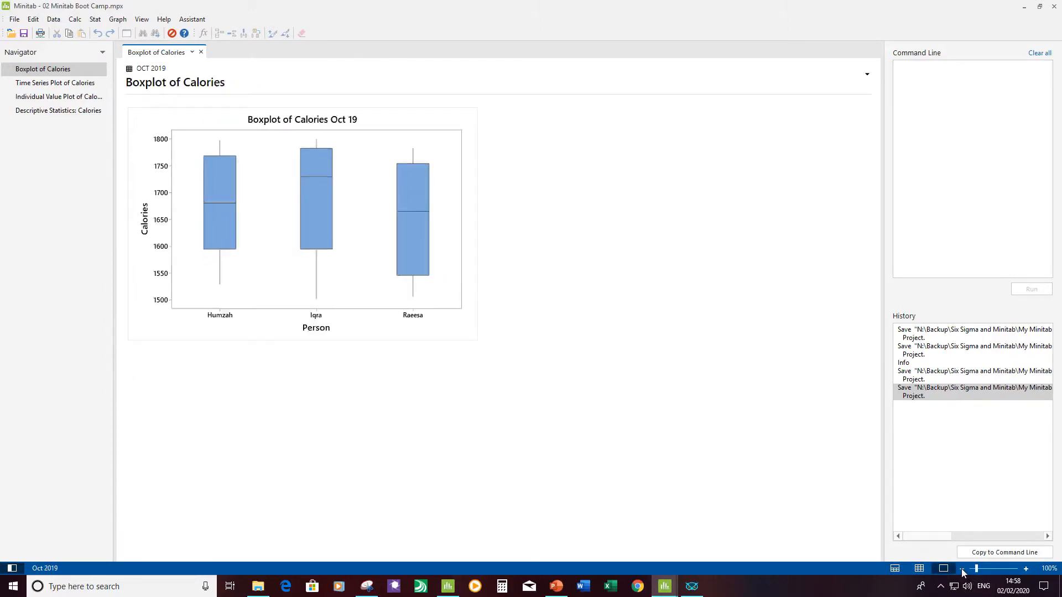
pyautogui.click(962, 569)
pyautogui.click(961, 569)
# Step: Show only the Oct 2019 worksheet data, enlarging it to 140% and returning it to 100%
pyautogui.click(920, 570)
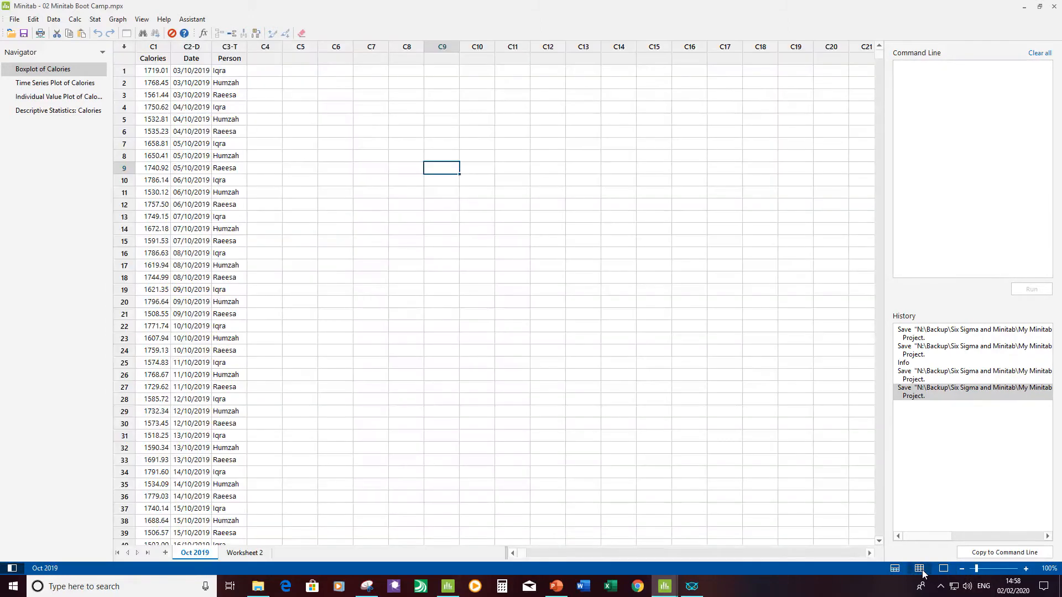
pyautogui.click(1026, 569)
pyautogui.click(1026, 569)
pyautogui.click(1026, 570)
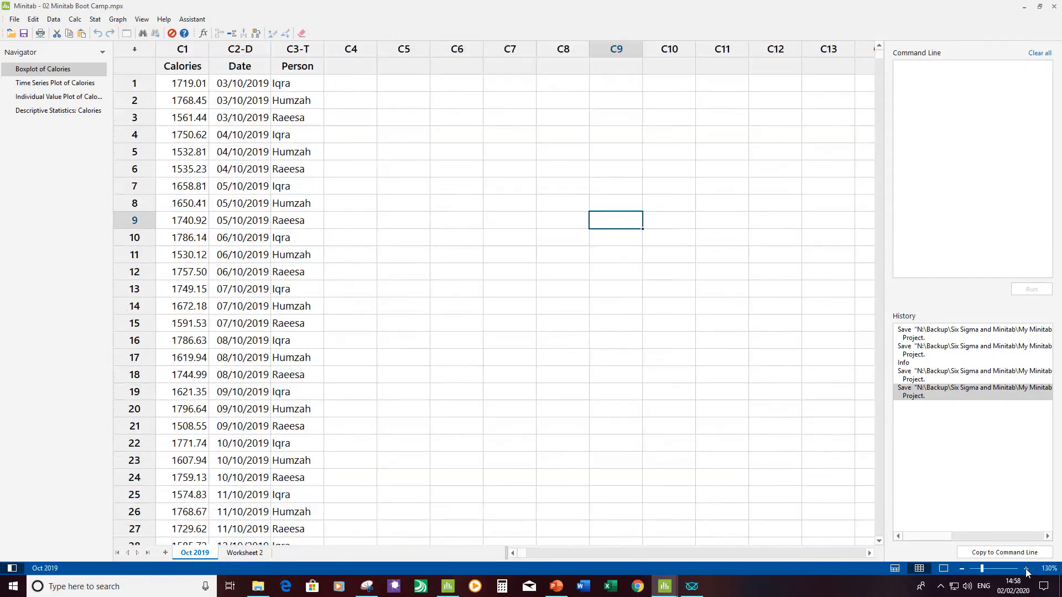
pyautogui.click(961, 570)
pyautogui.click(961, 569)
pyautogui.click(961, 570)
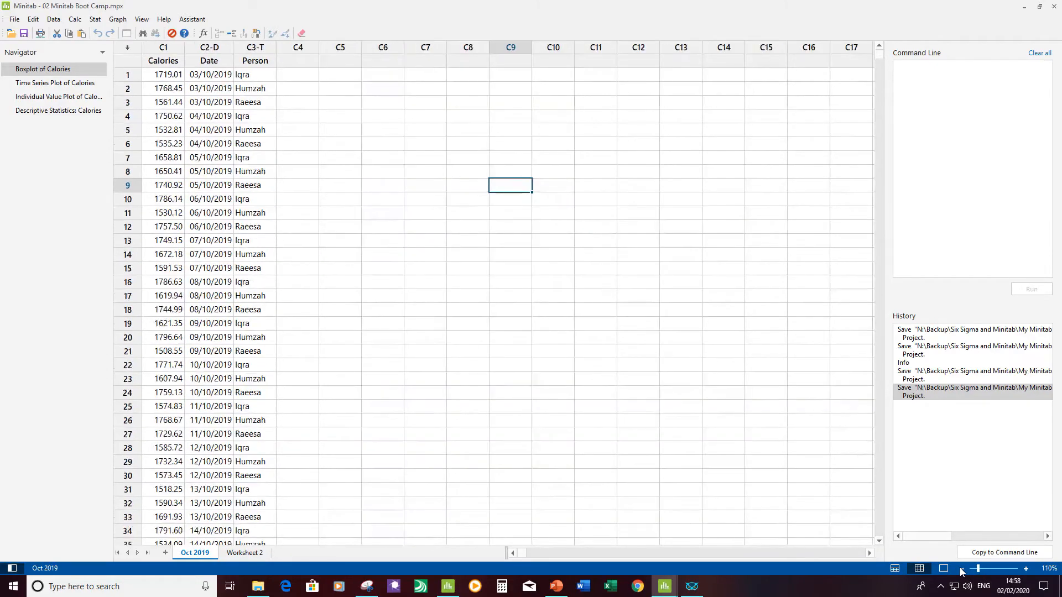
pyautogui.click(961, 570)
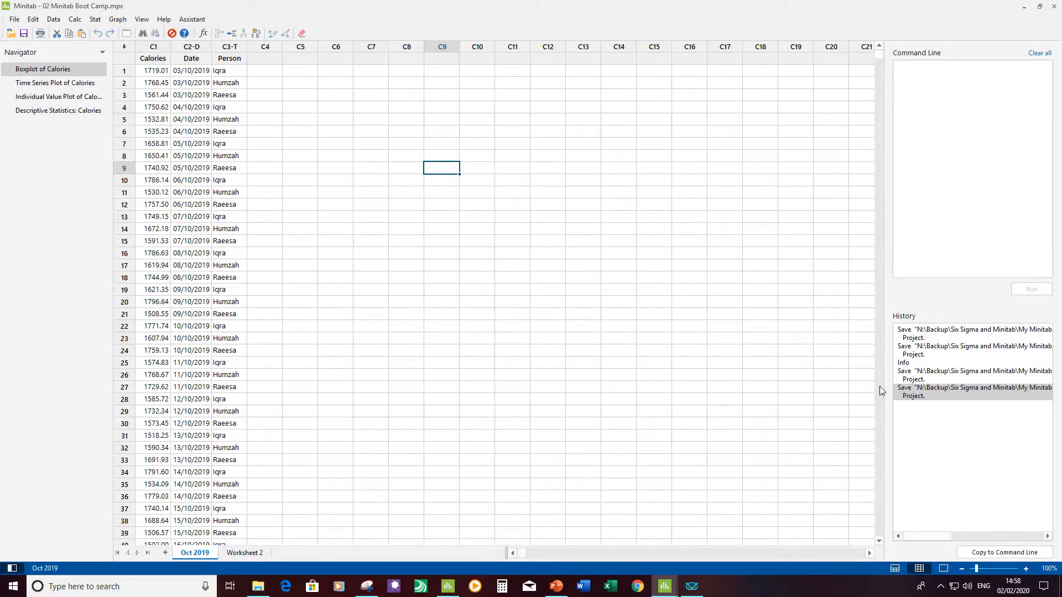
# Step: Restore the combined data and output layout and browse the project's Calories plots and descriptive statistics, ending on the individual value plot
pyautogui.click(895, 568)
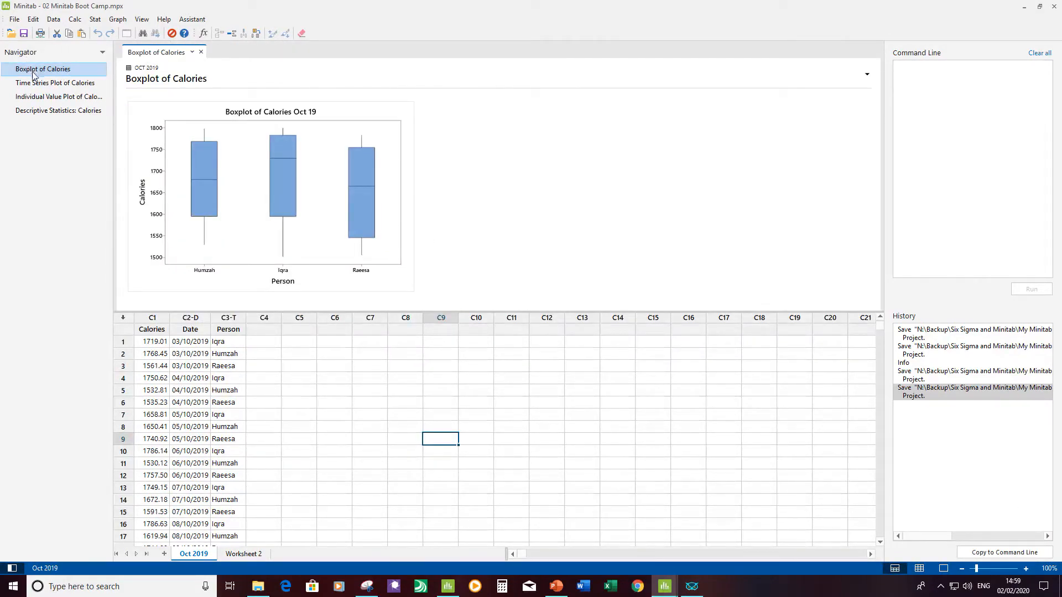
pyautogui.click(53, 83)
pyautogui.click(54, 83)
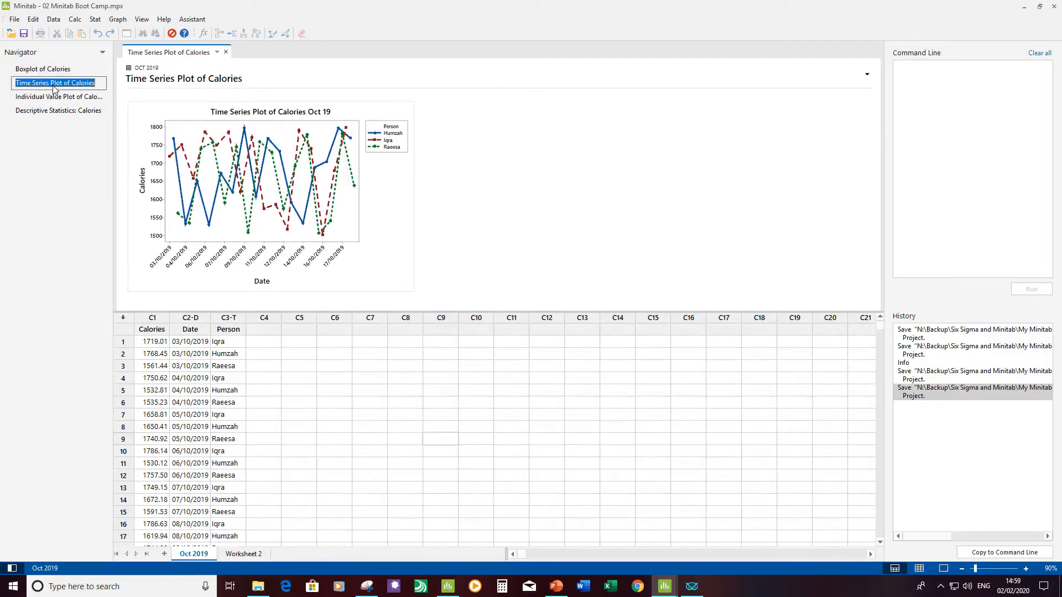
pyautogui.click(35, 113)
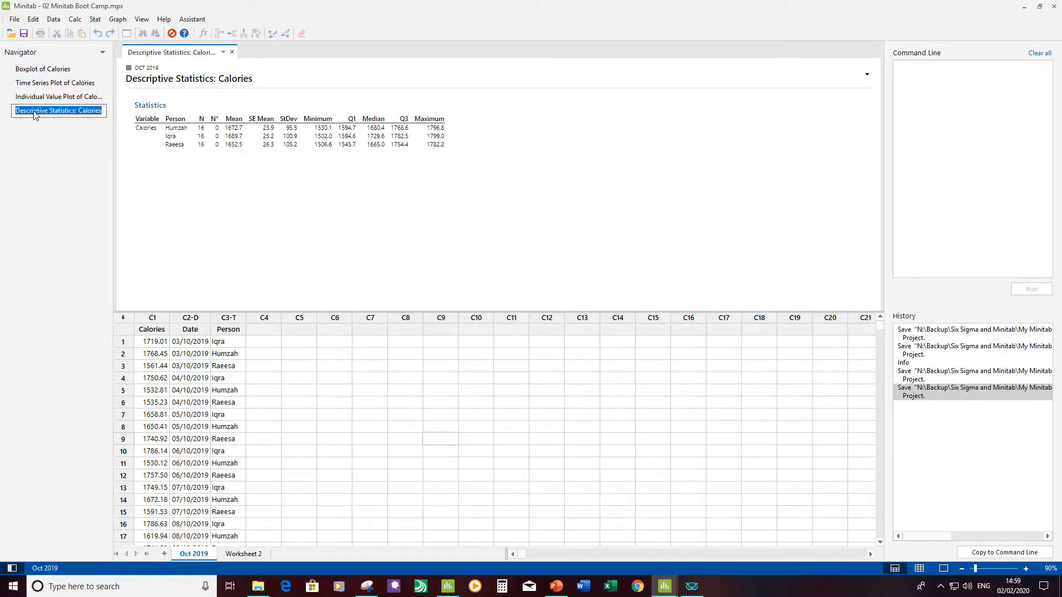
pyautogui.click(64, 97)
pyautogui.click(66, 84)
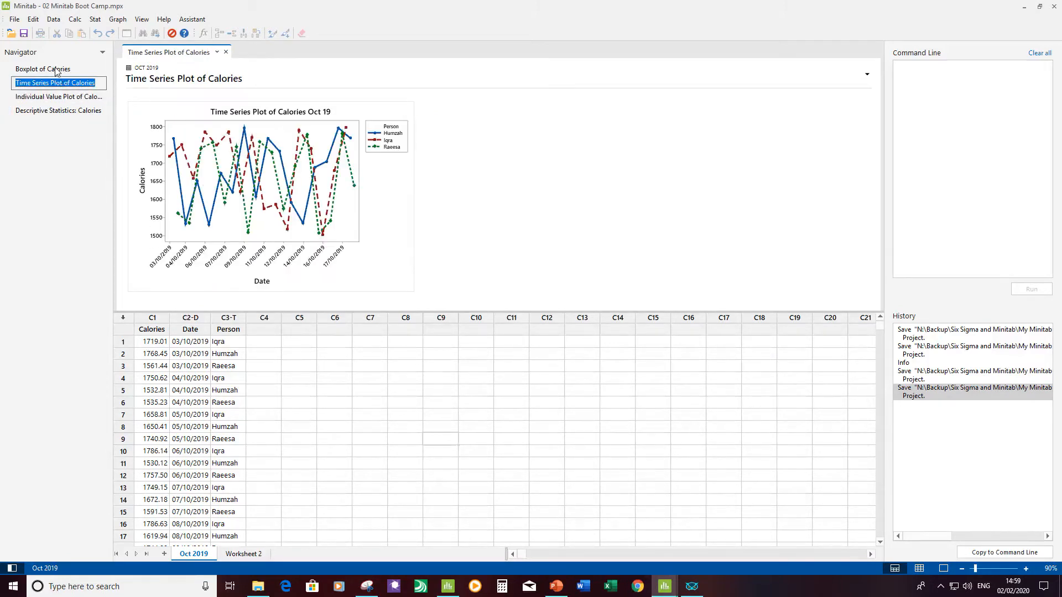
pyautogui.click(57, 71)
pyautogui.click(48, 96)
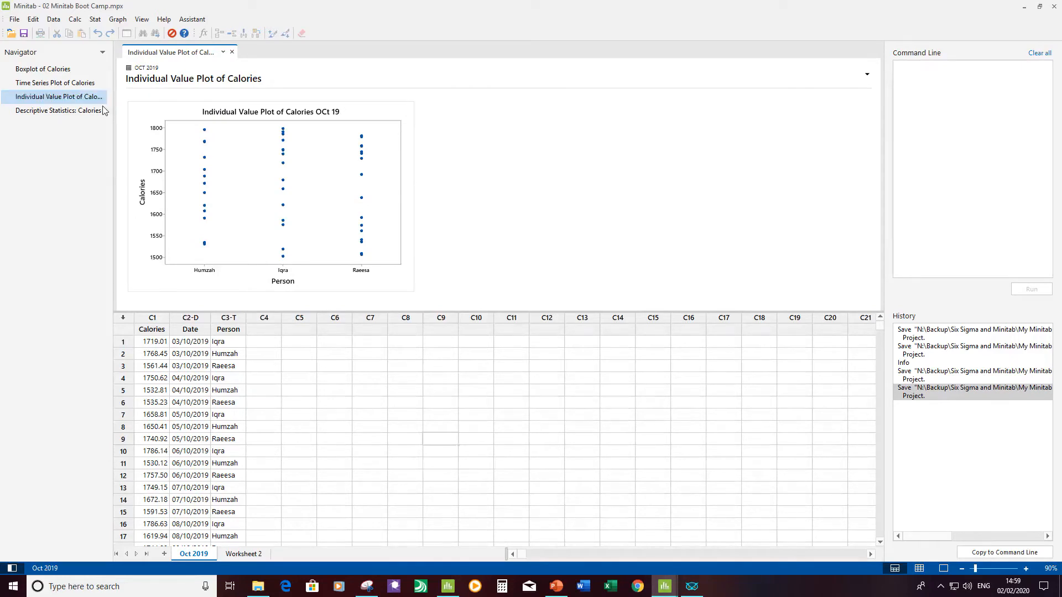
# Step: Switch to the other Minitab window holding 02 Minitab Boot Camp.MPJ and show its graphs folder
pyautogui.moveTo(451, 591)
pyautogui.click(450, 591)
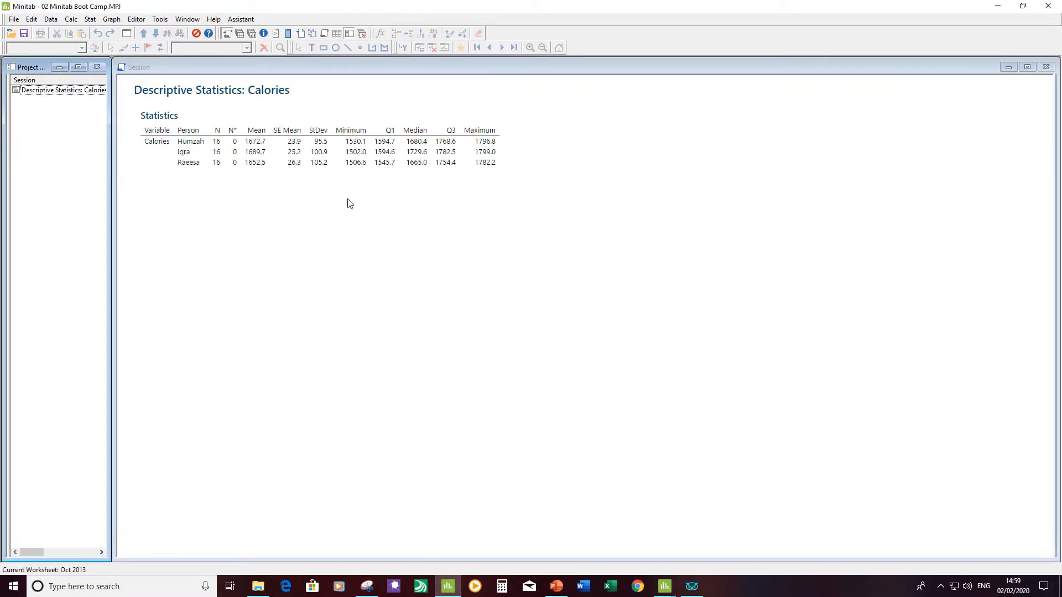
pyautogui.click(251, 35)
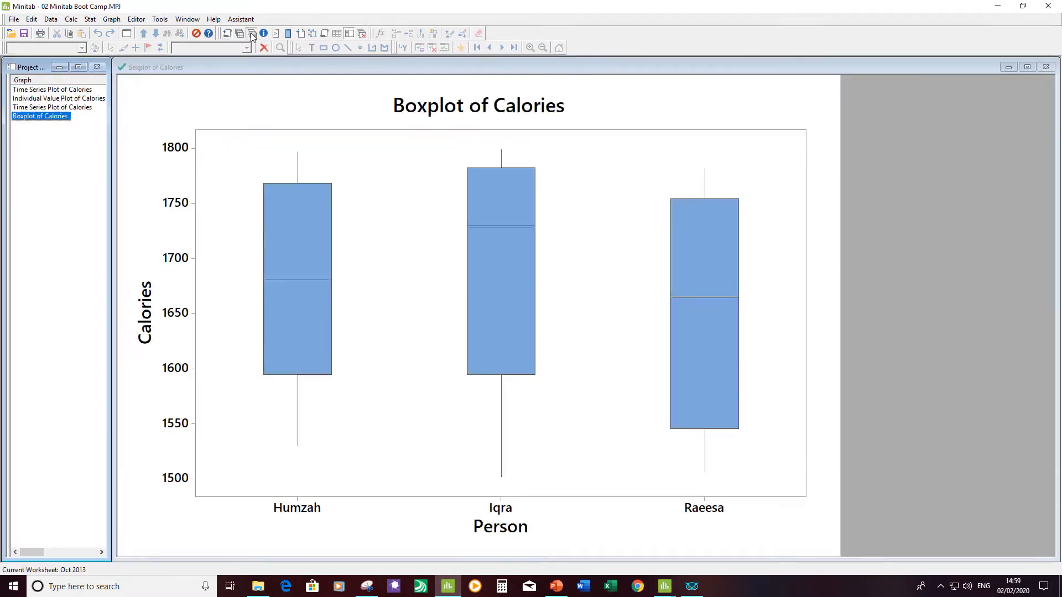
# Step: Browse the older project's time series and individual value plots, Oct 2013 worksheet and session statistics, and return to the newer Minitab window
pyautogui.click(71, 89)
pyautogui.click(68, 99)
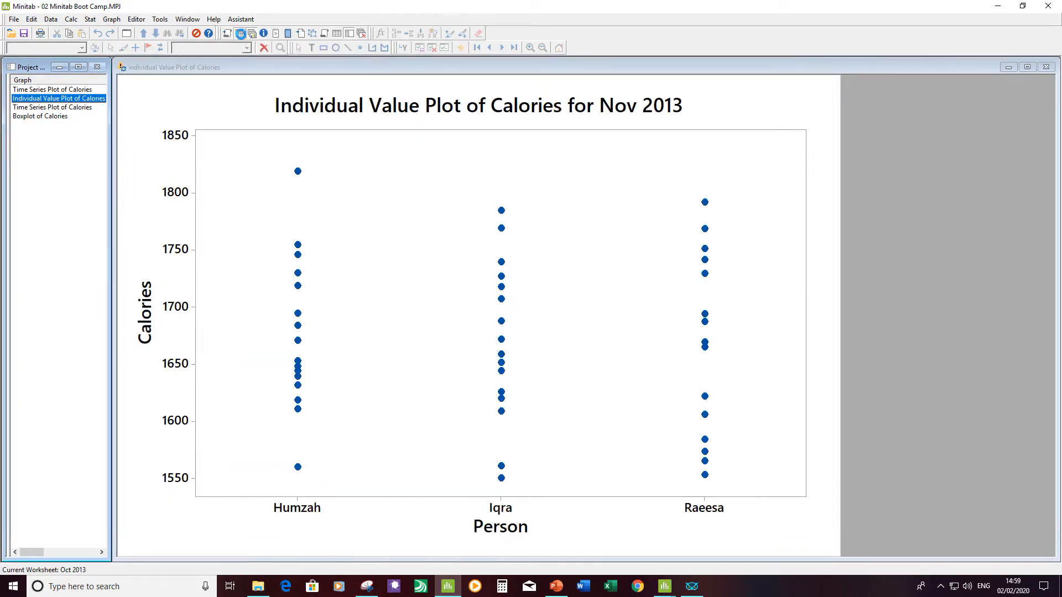
pyautogui.click(239, 35)
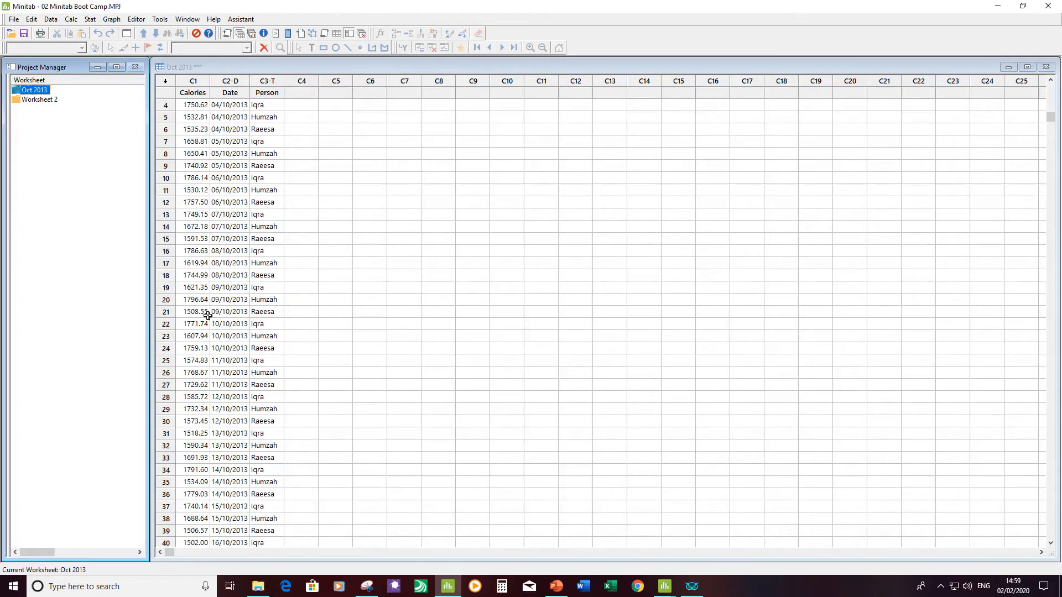
pyautogui.click(226, 34)
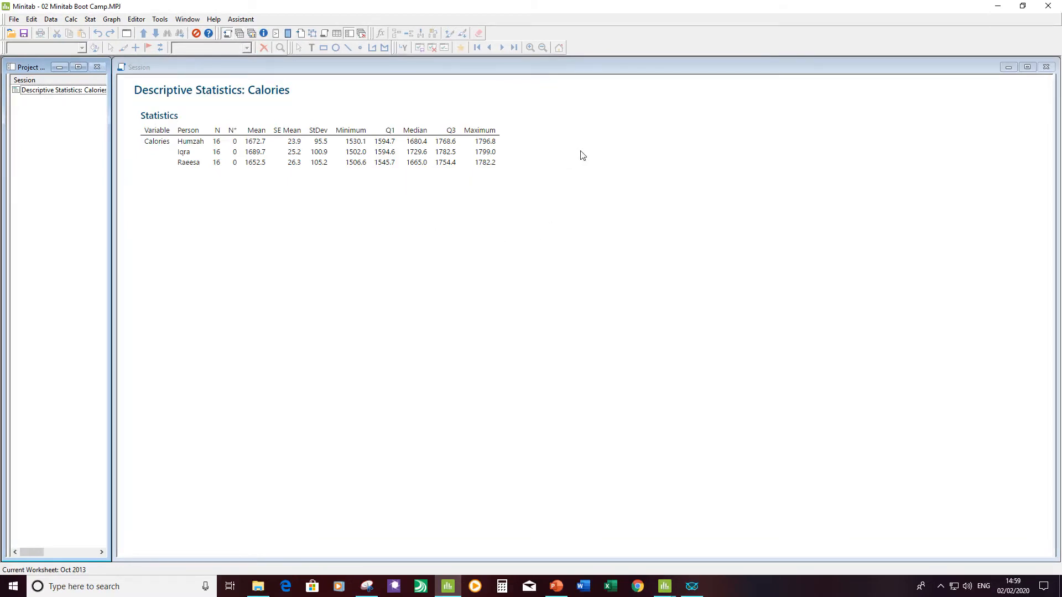
pyautogui.click(1003, 10)
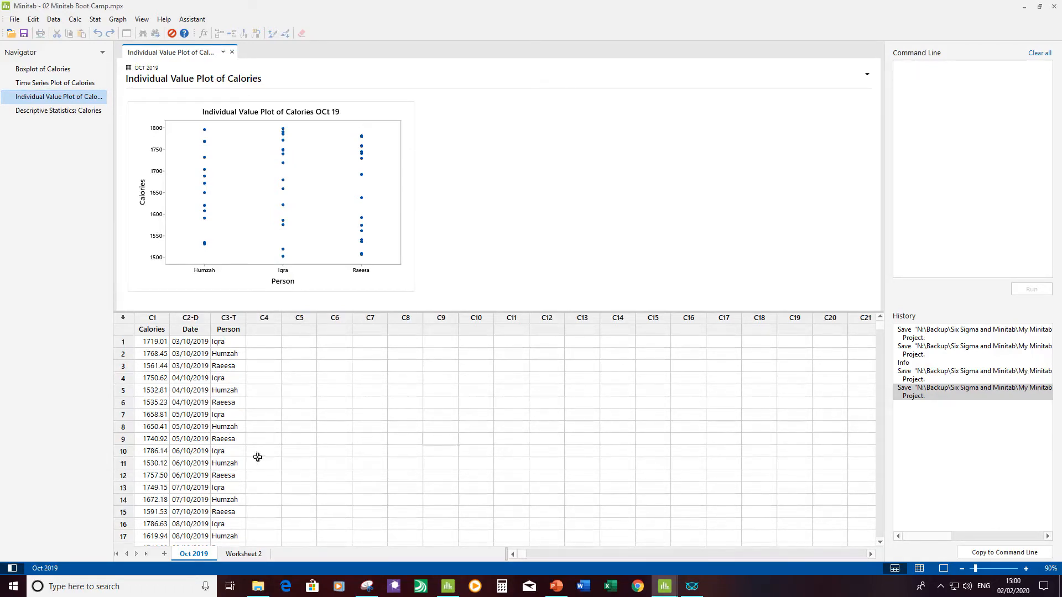
# Step: Show Worksheet 2 and remove the stray R from the first Calories value so it reads 1669.52
pyautogui.click(243, 554)
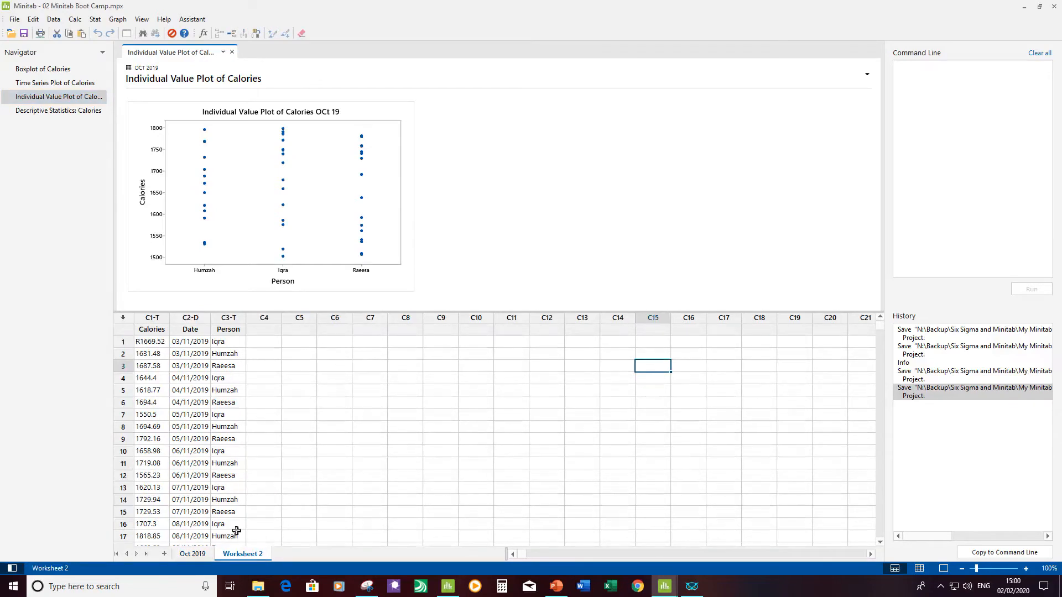
pyautogui.click(148, 341)
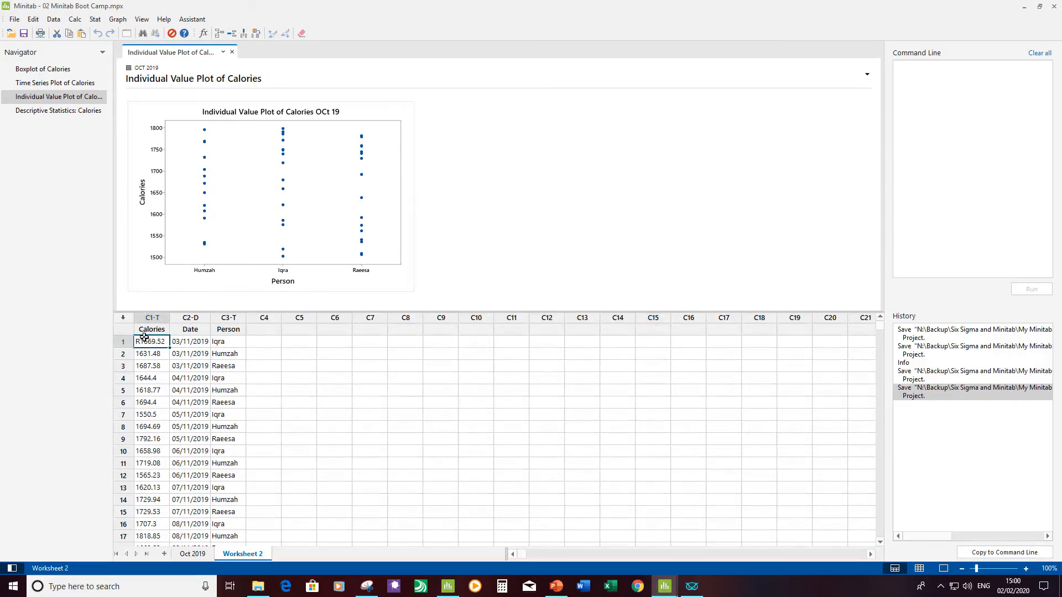
pyautogui.doubleClick(138, 342)
pyautogui.press('BackSpace')
pyautogui.click(273, 379)
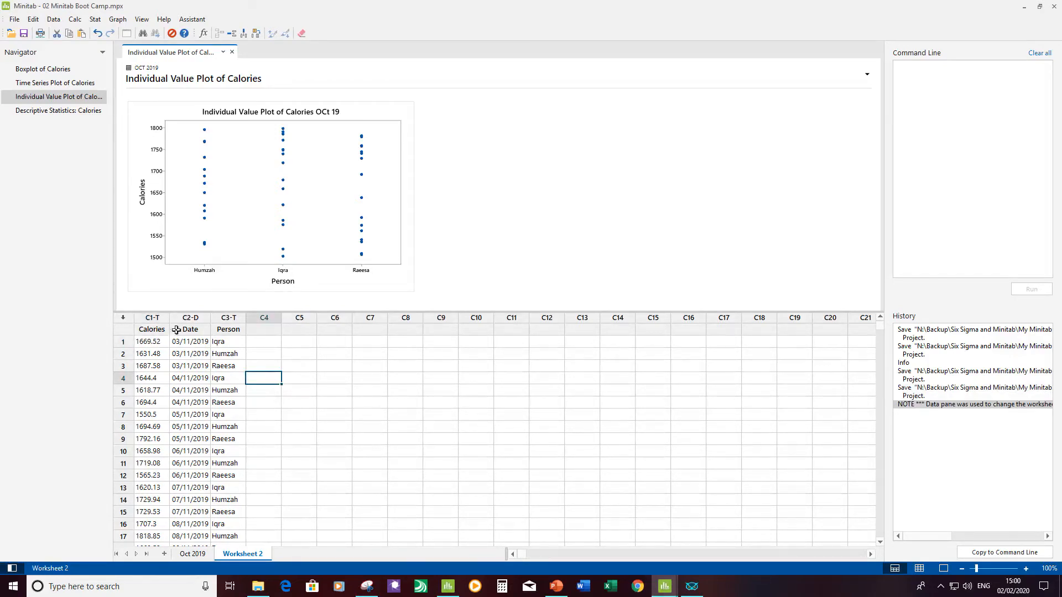
# Step: Change the data type of Worksheet 2's Calories column to automatic numeric
pyautogui.click(53, 19)
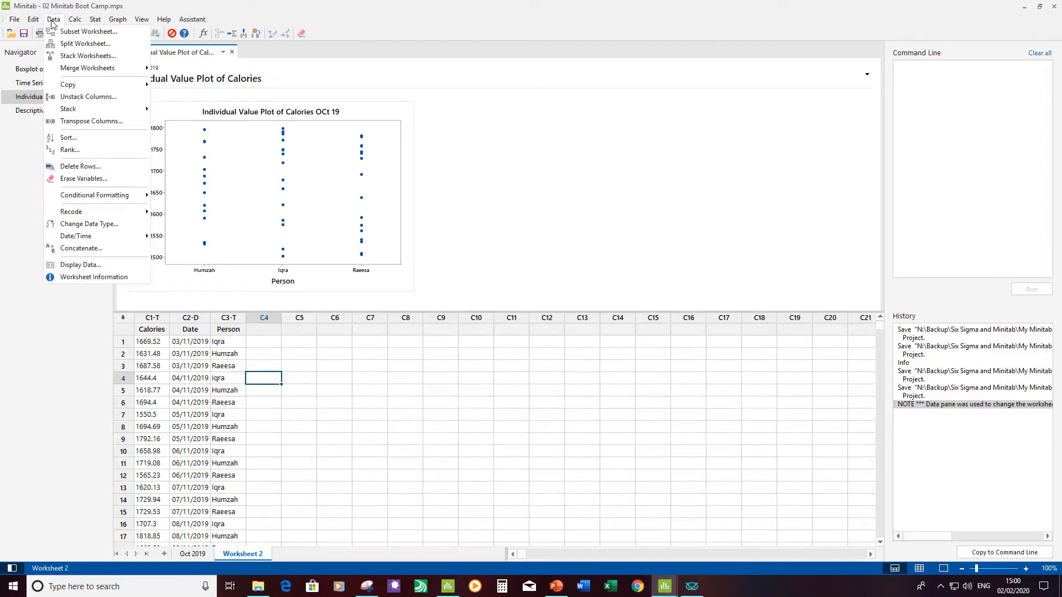
pyautogui.click(95, 225)
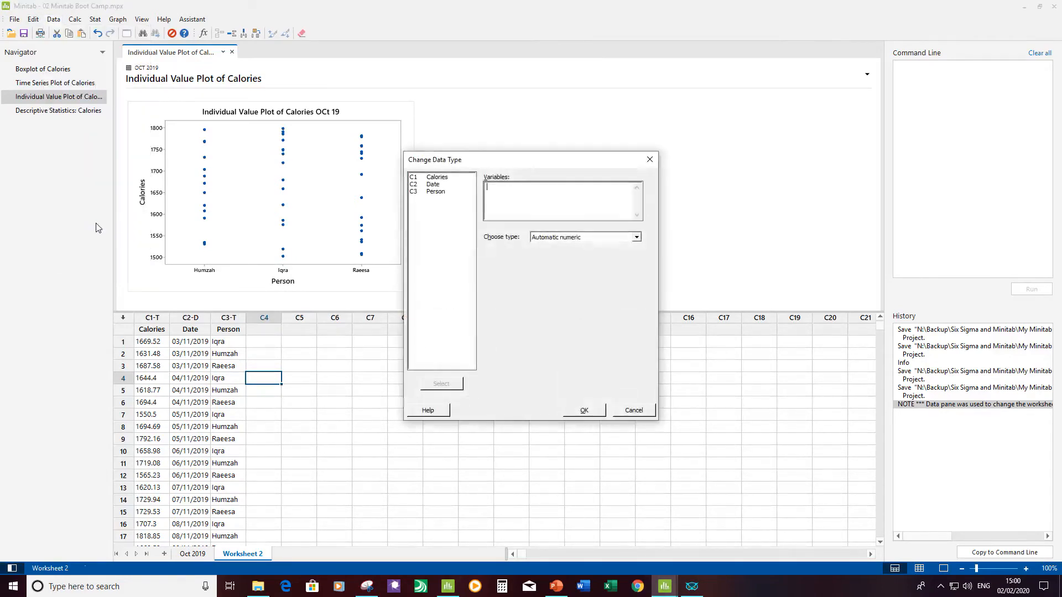
pyautogui.doubleClick(438, 177)
pyautogui.click(583, 410)
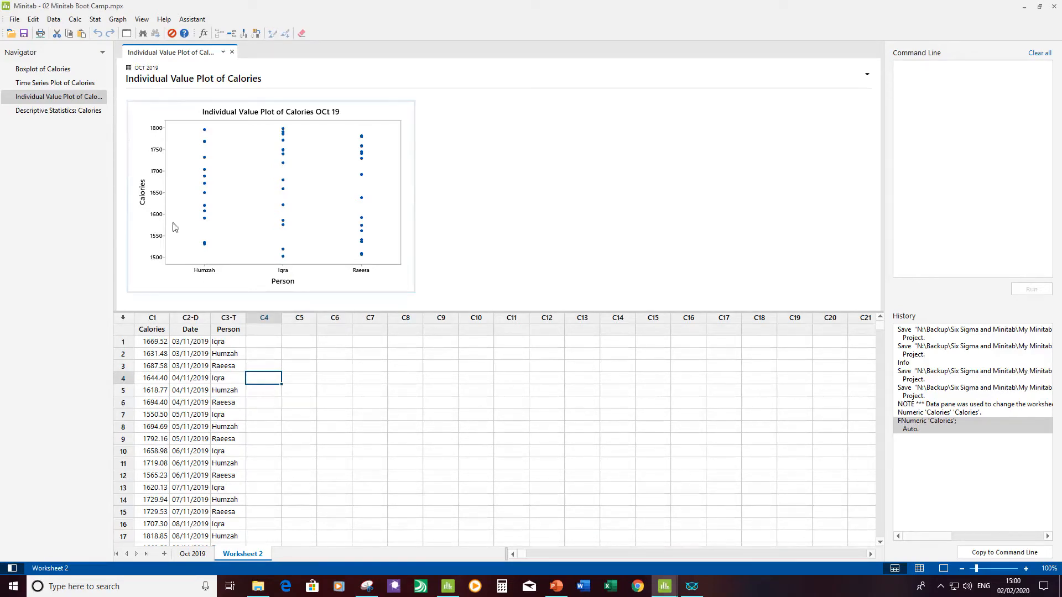
# Step: Display descriptive statistics for Worksheet 2's Calories, grouped by Person
pyautogui.click(95, 20)
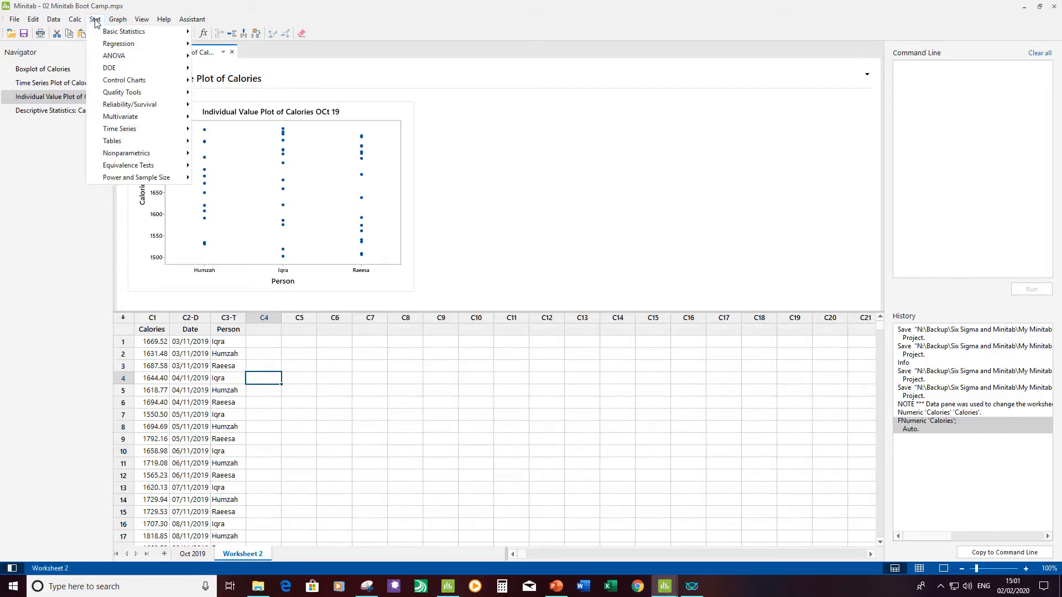
pyautogui.moveTo(141, 36)
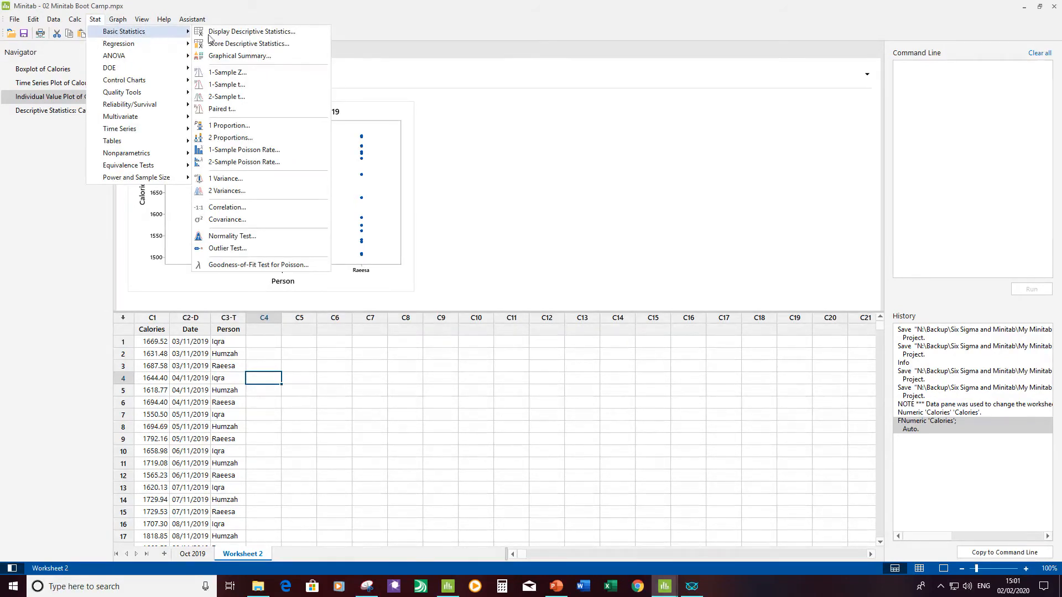
pyautogui.click(264, 34)
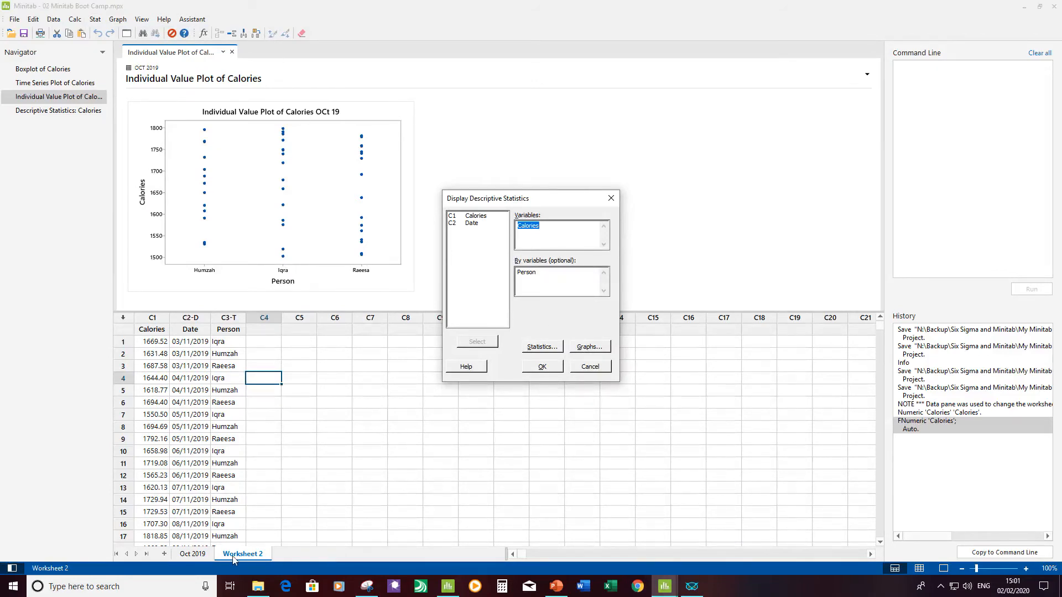
pyautogui.click(553, 368)
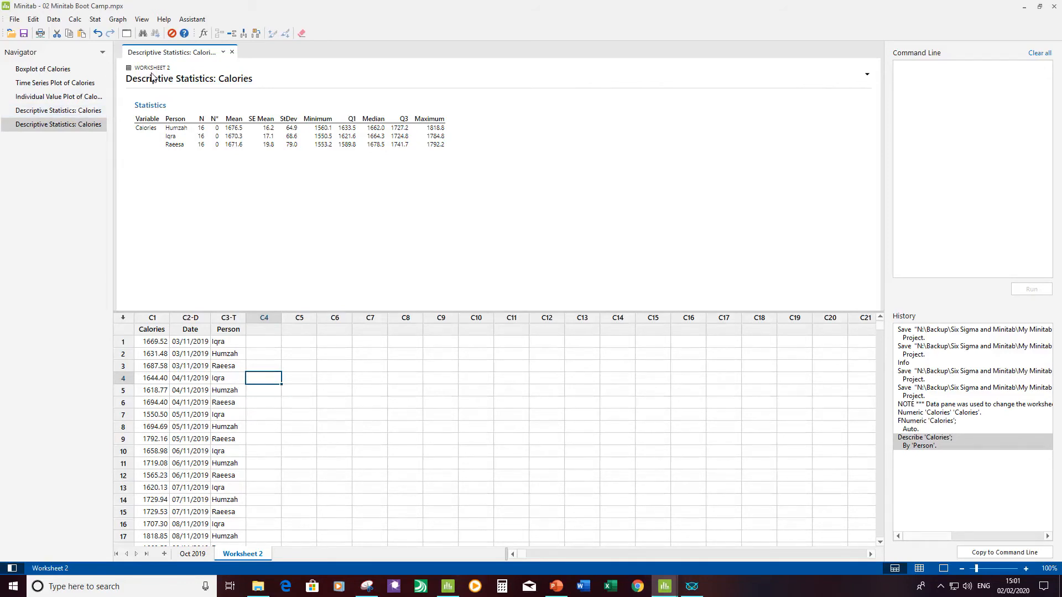
# Step: Compare the Oct 2019 and Worksheet 2 descriptive statistics outputs and group the Navigator's commands by worksheet
pyautogui.click(82, 111)
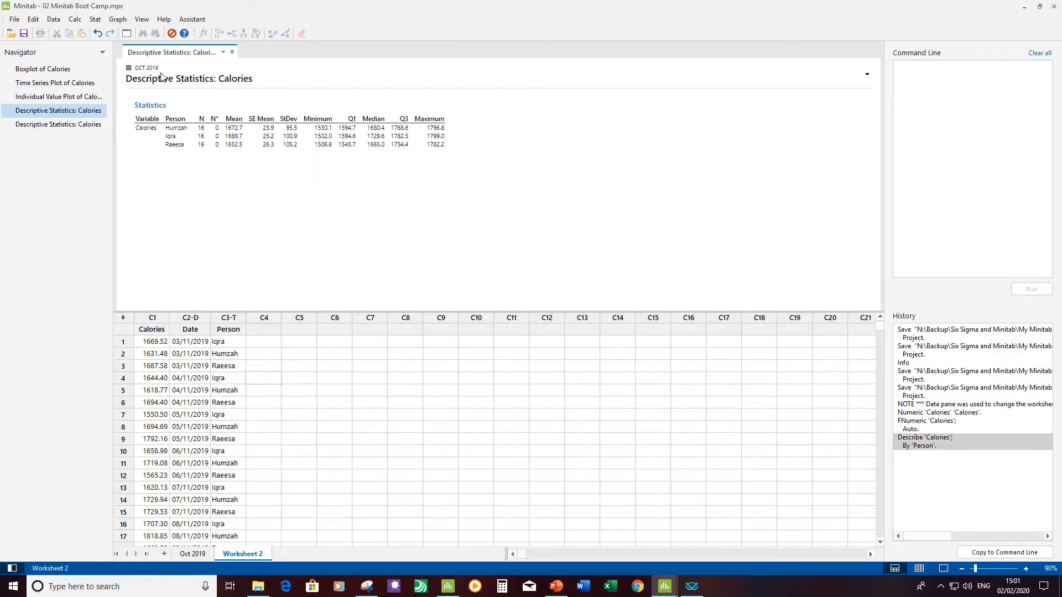
pyautogui.click(83, 124)
pyautogui.click(73, 111)
pyautogui.click(103, 52)
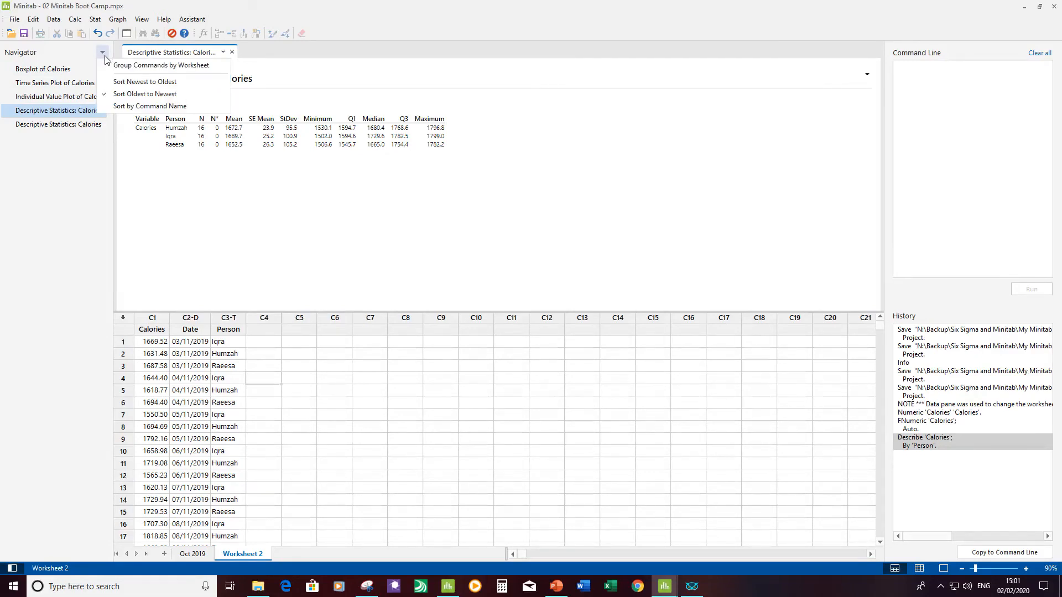
pyautogui.click(152, 65)
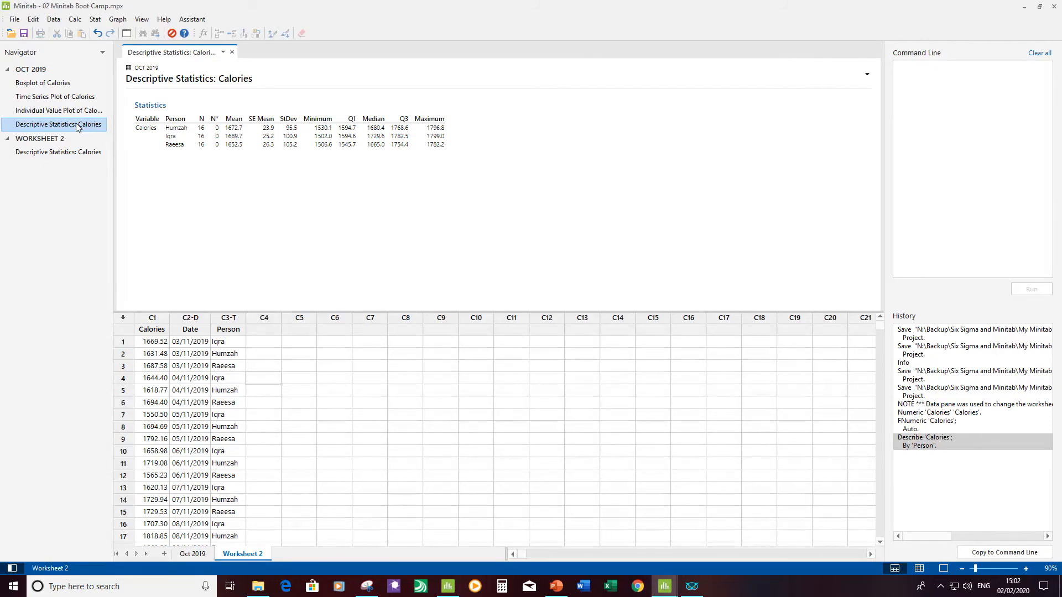
# Step: Show the Oct 2019 boxplot and time series plot in split view, with a taller output pane and zoom at 100%
pyautogui.click(70, 84)
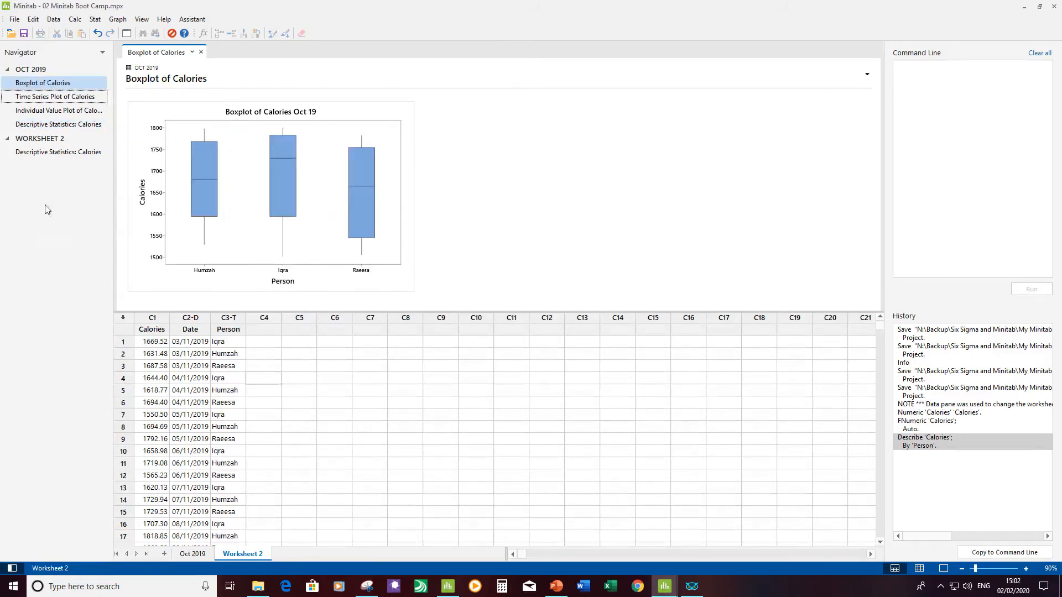
pyautogui.rightClick(78, 100)
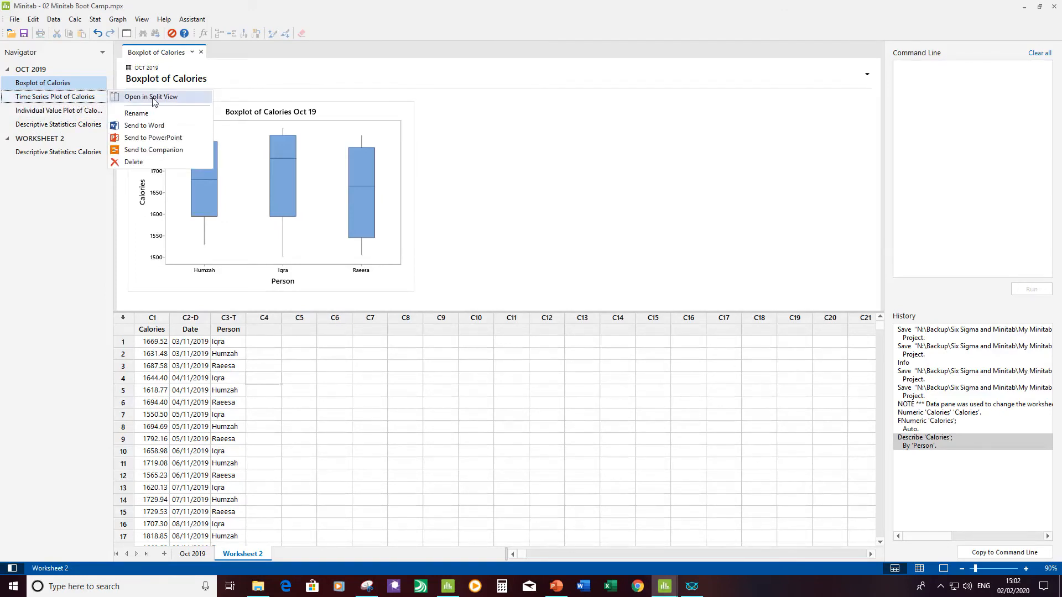
pyautogui.click(158, 97)
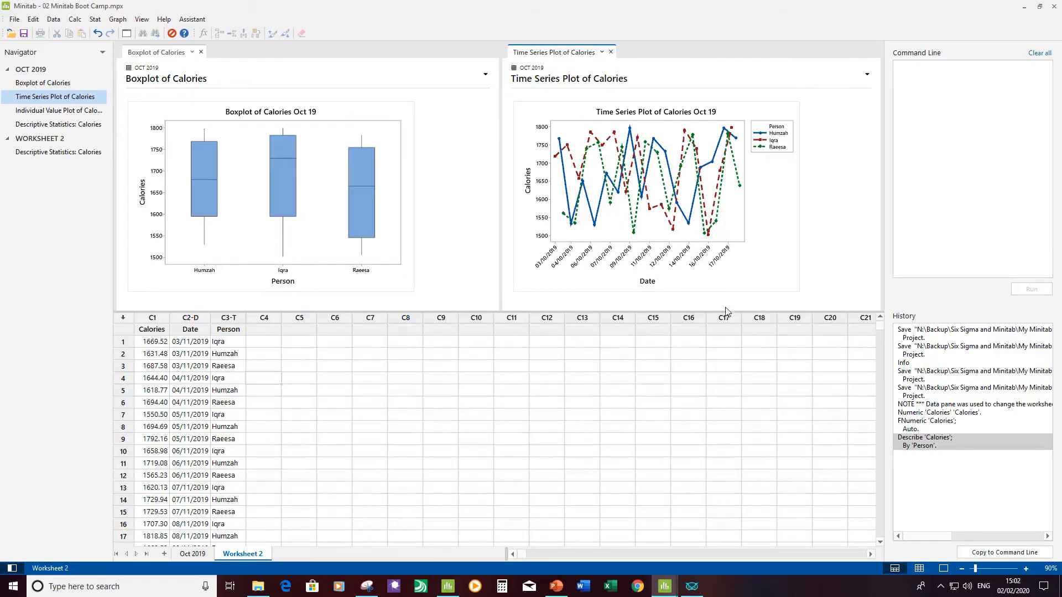
pyautogui.moveTo(726, 313); pyautogui.dragTo(715, 396)
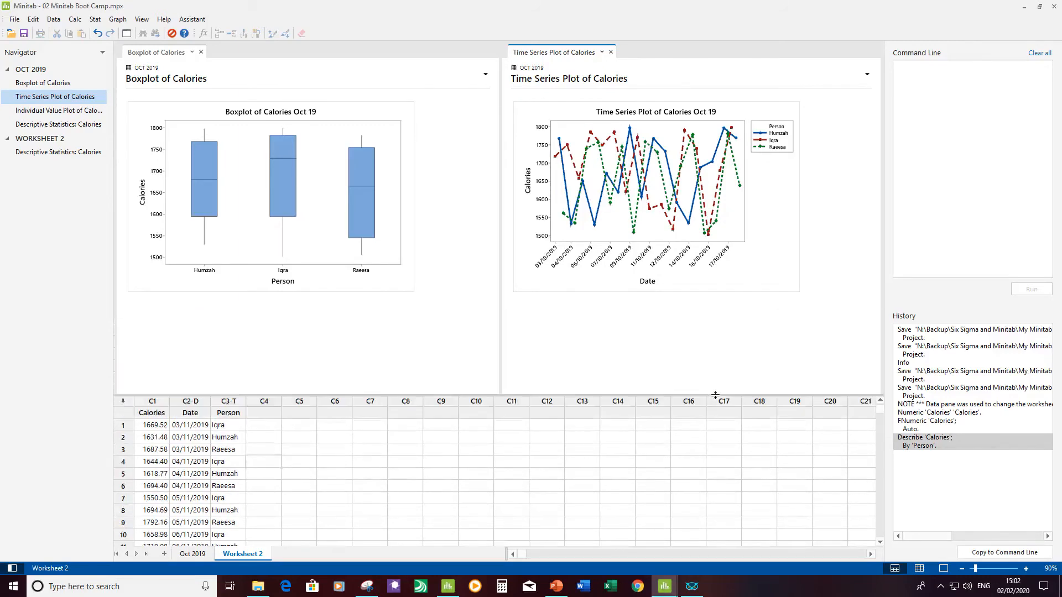
pyautogui.click(1025, 569)
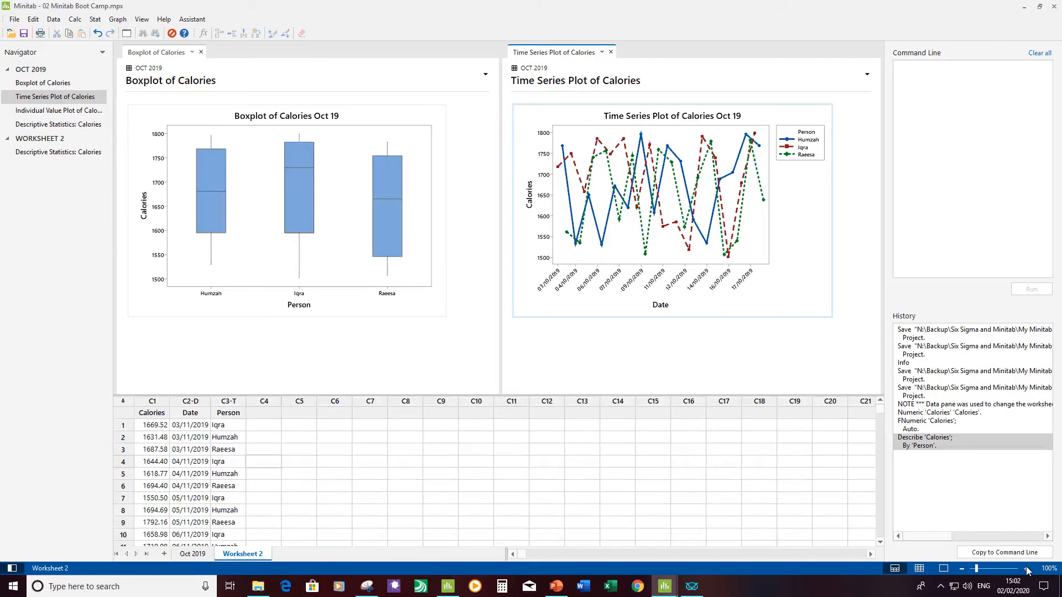
# Step: Replace the time series plot with the Oct 2019 descriptive statistics in split view beside the boxplot
pyautogui.click(611, 52)
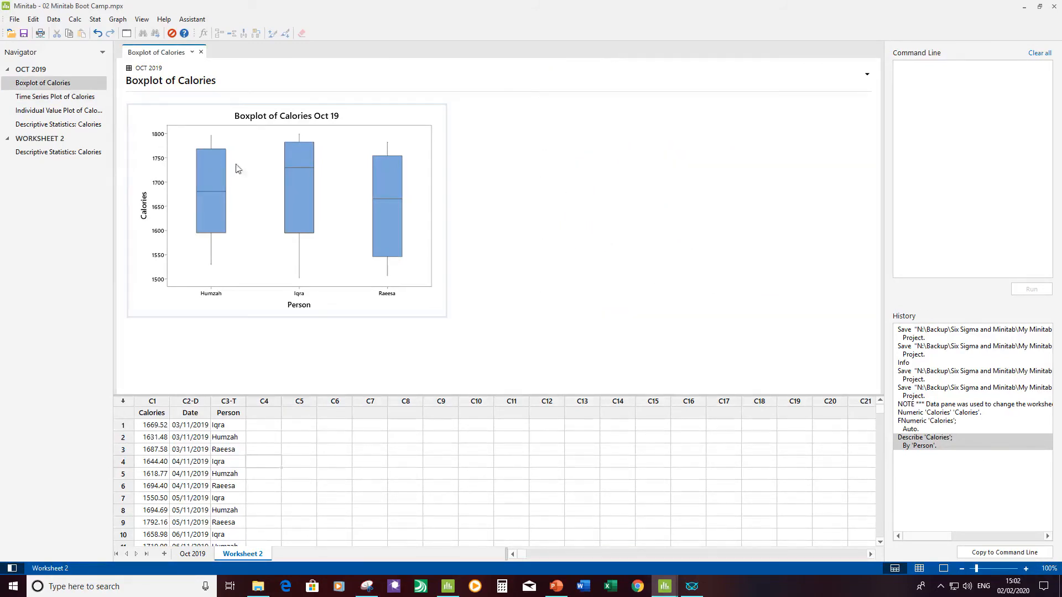
pyautogui.rightClick(67, 126)
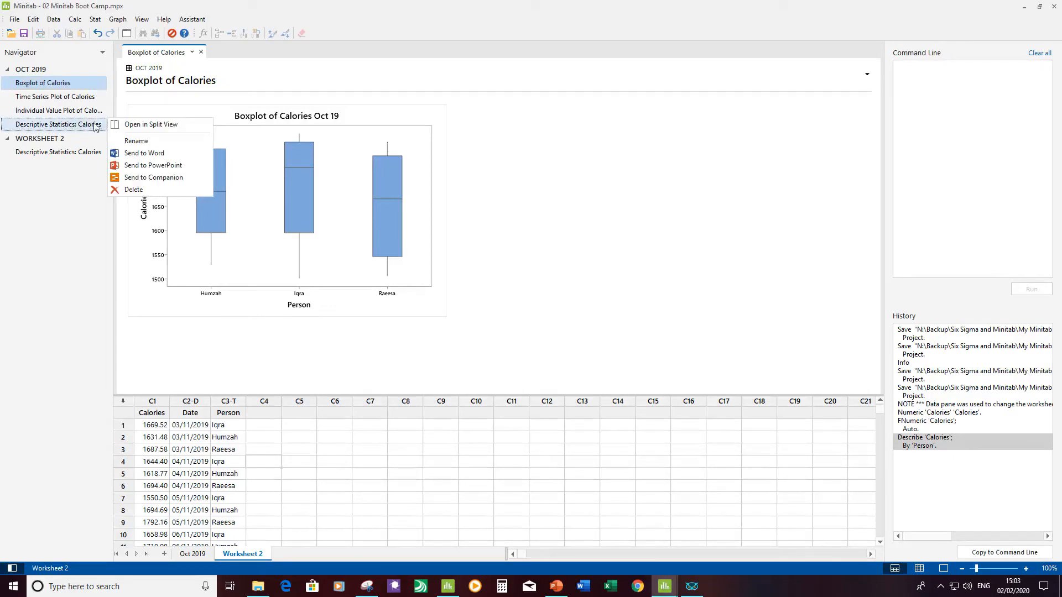
pyautogui.click(152, 125)
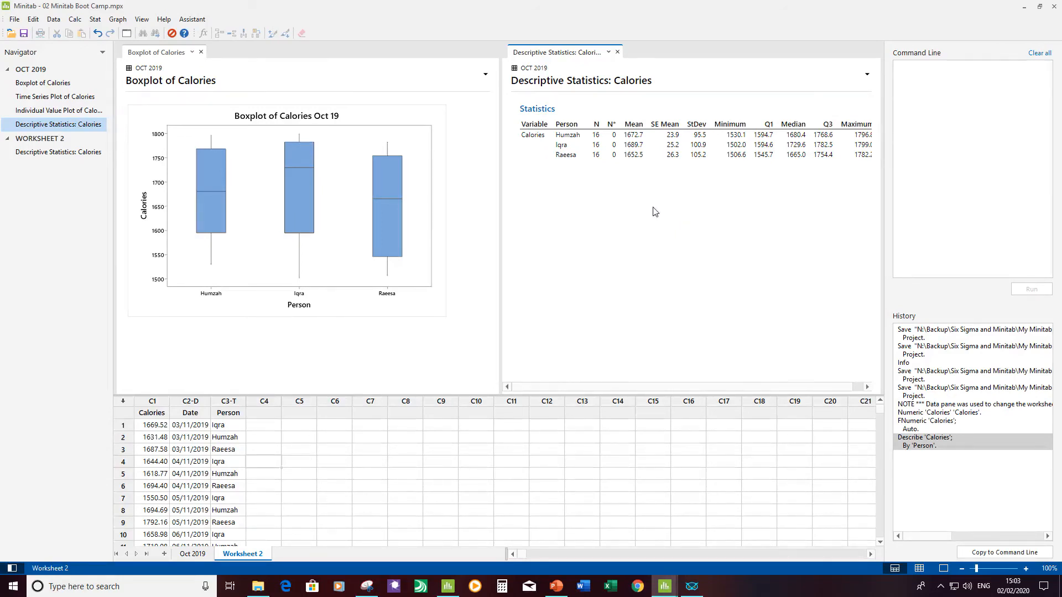
# Step: Send the Oct 2019 descriptive statistics to Word, check the table in the Word document, and return to Minitab
pyautogui.rightClick(92, 128)
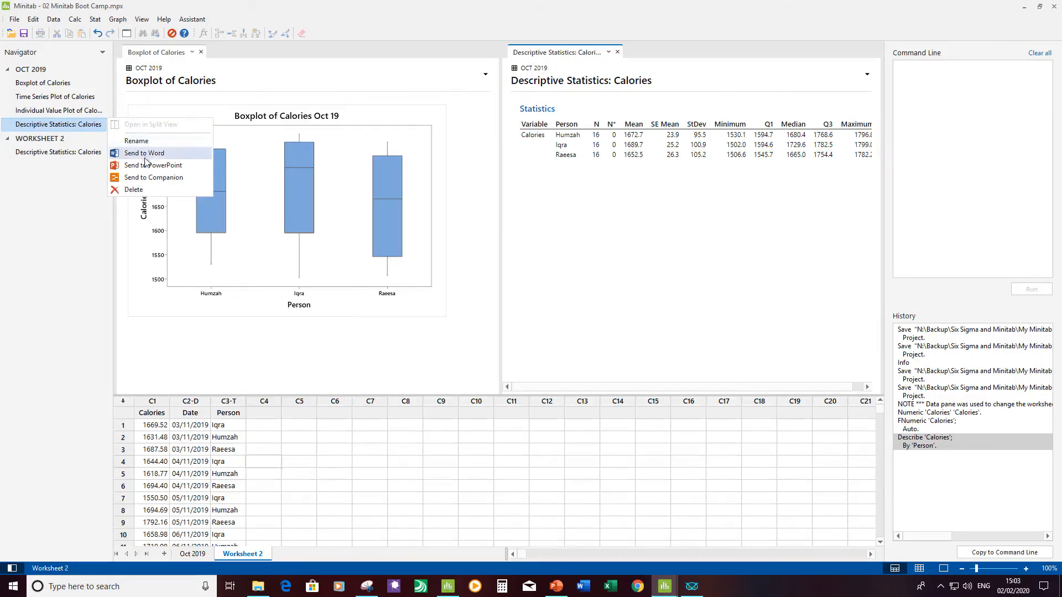
pyautogui.click(867, 76)
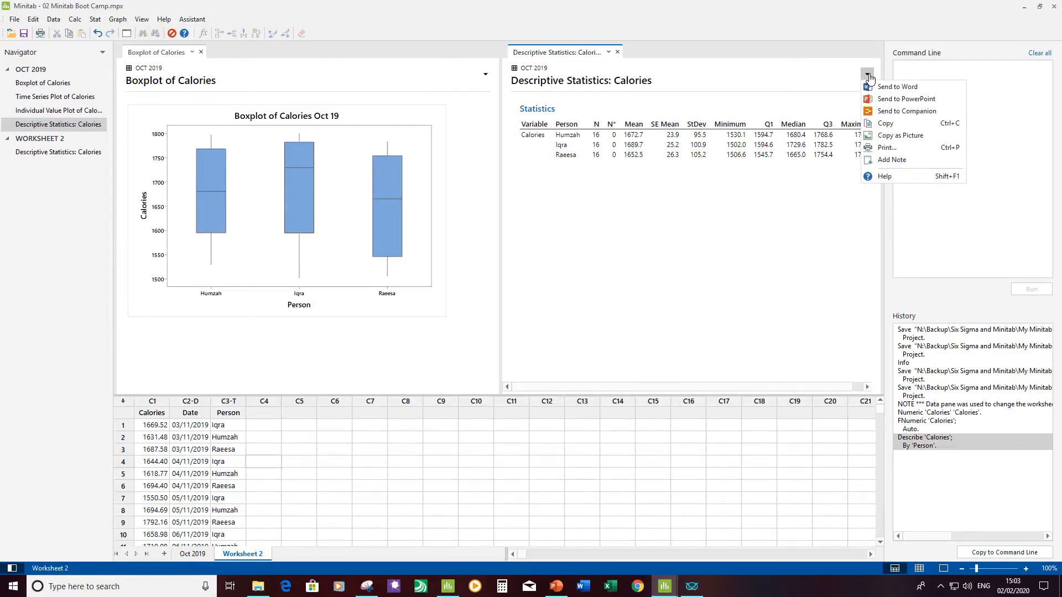
pyautogui.click(896, 88)
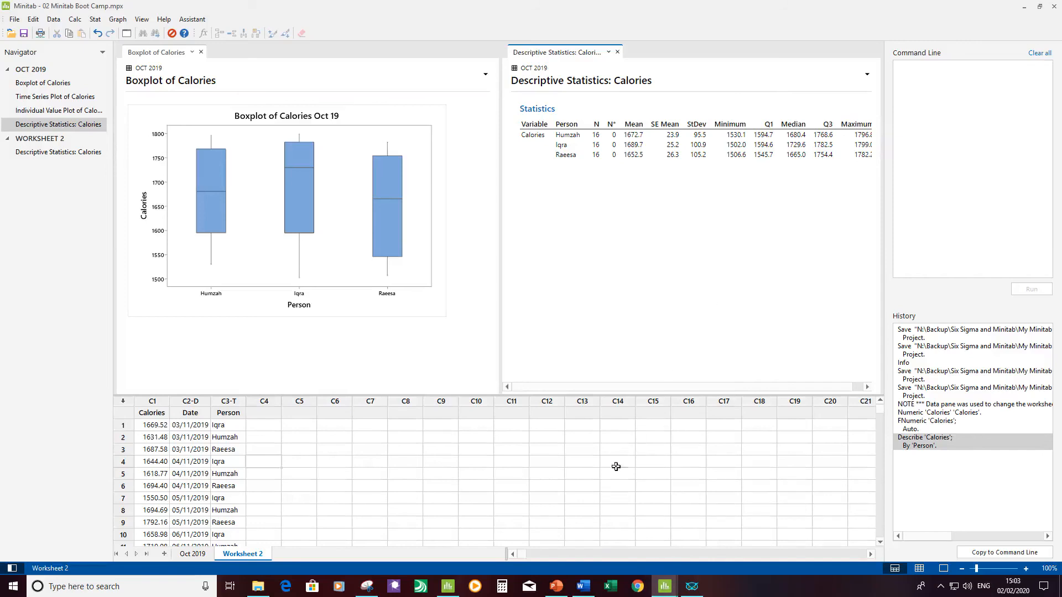
pyautogui.click(582, 588)
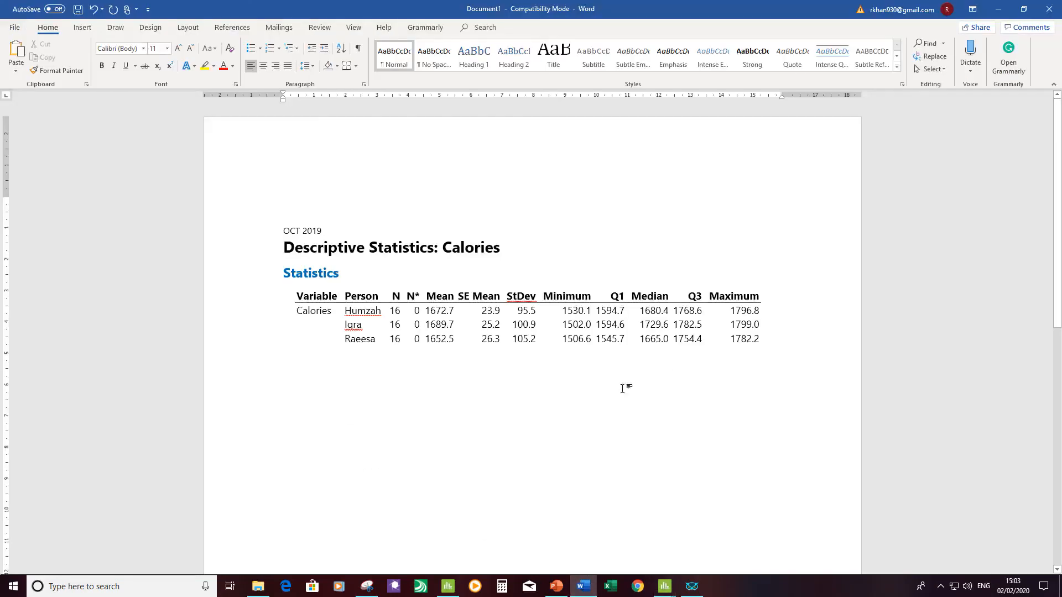
pyautogui.click(458, 325)
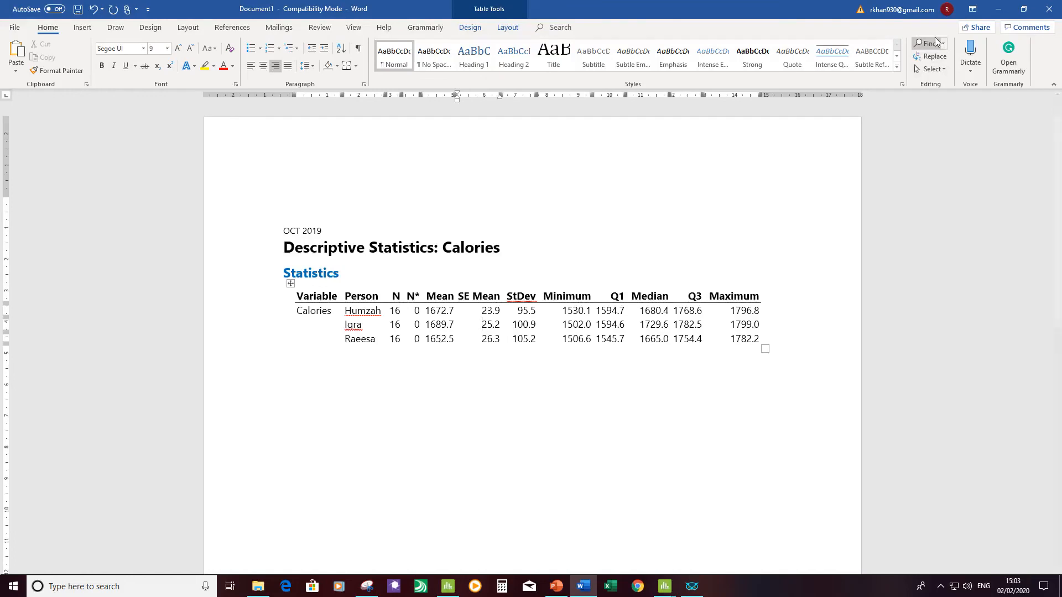
pyautogui.click(998, 10)
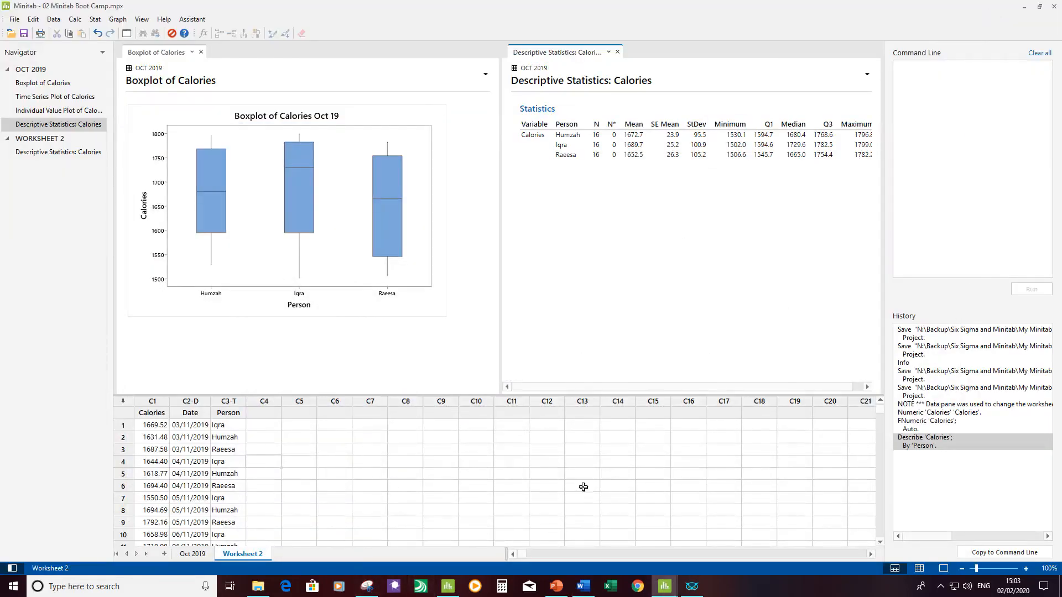